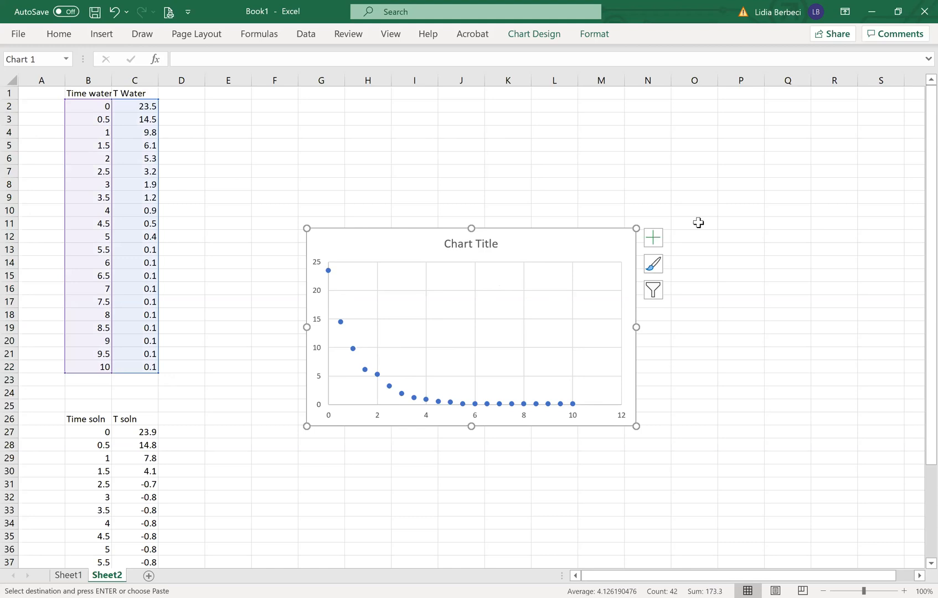
Add axis titles to the scatter chart and set the vertical axis title to "Temperature (min)".
left_click(653, 238)
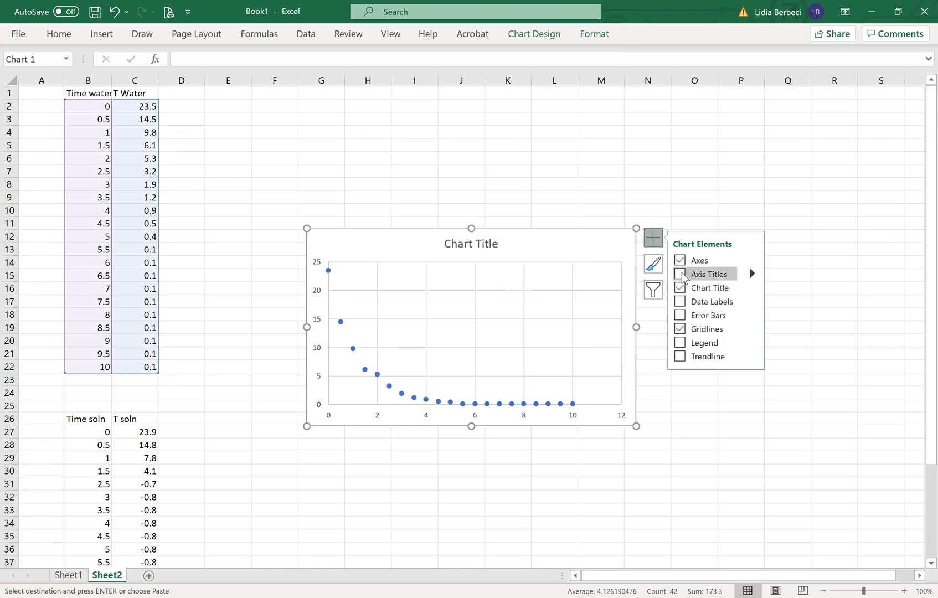
left_click(682, 275)
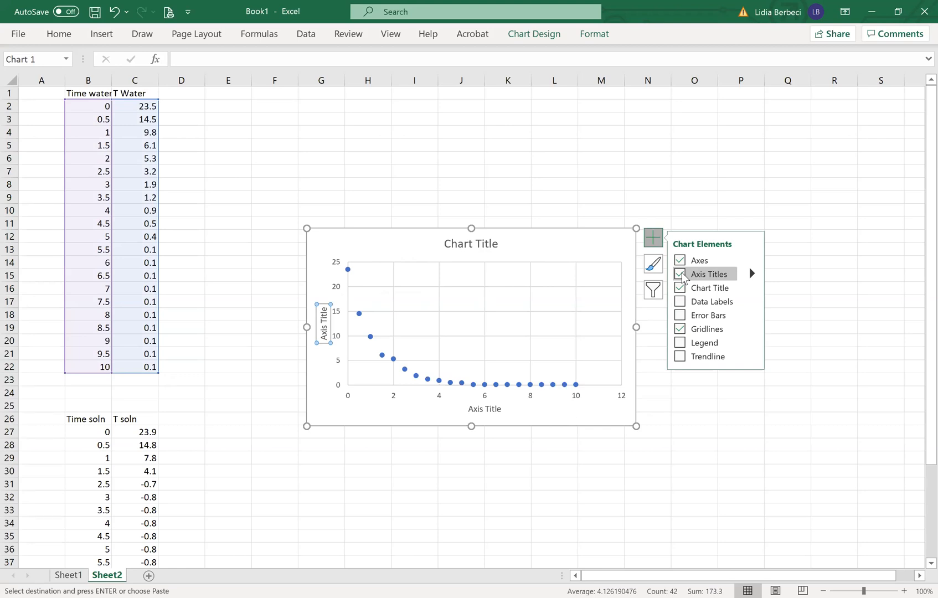
left_click(323, 319)
key("BackSpace")
key("BackSpace")
key("Delete")
key("Delete")
key("Delete")
key("BackSpace")
key("BackSpace")
key("BackSpace")
key("BackSpace")
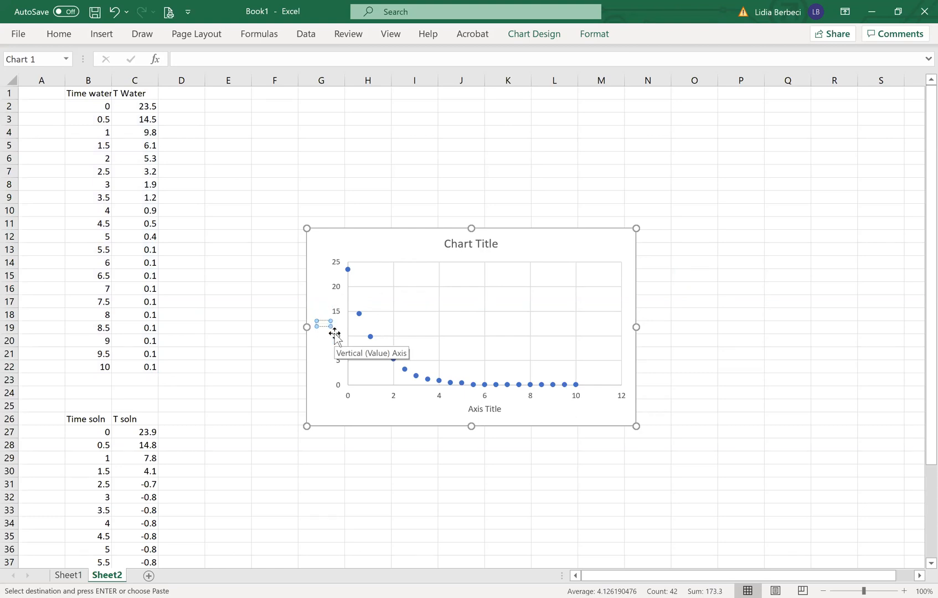
type("Temp")
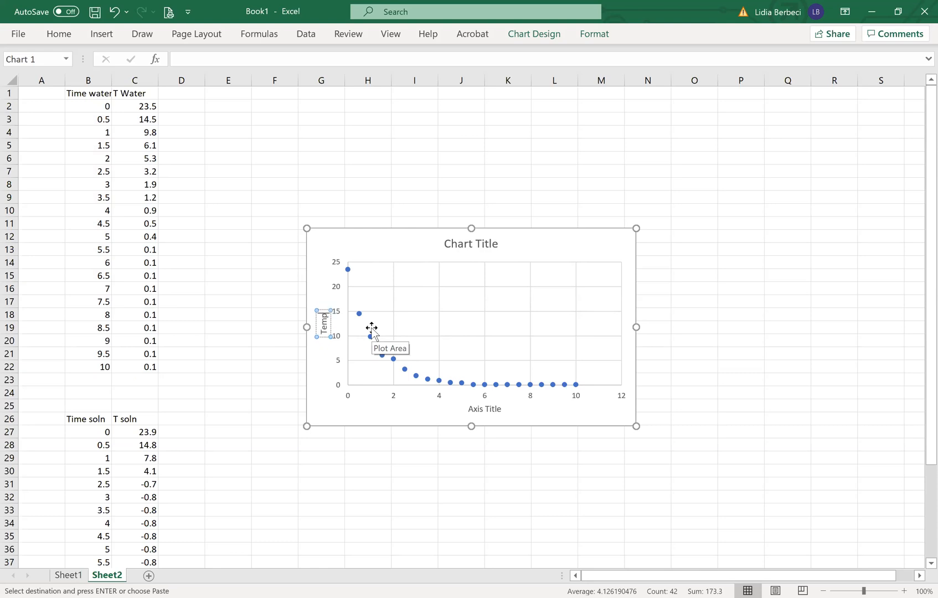
type("erature (min)")
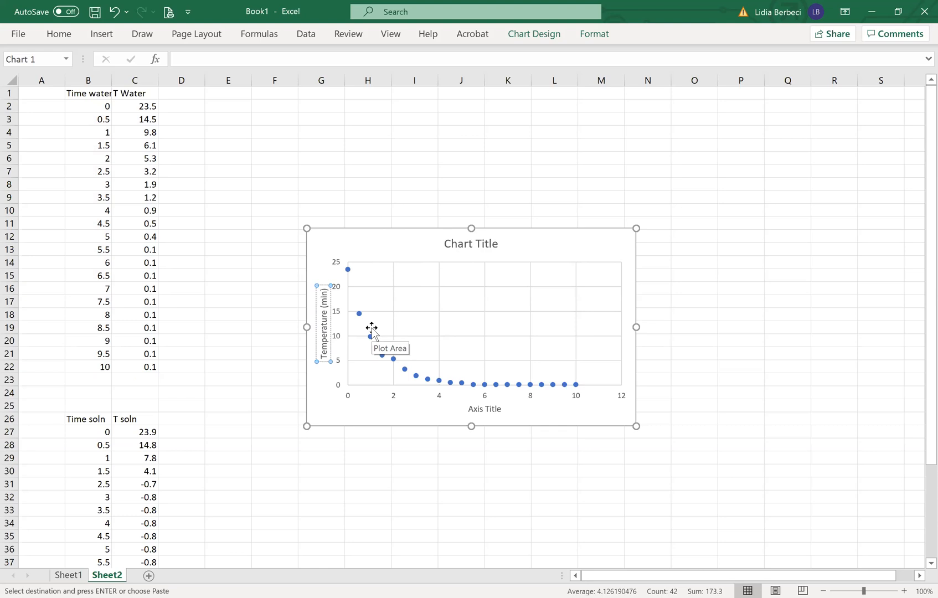
left_click(484, 414)
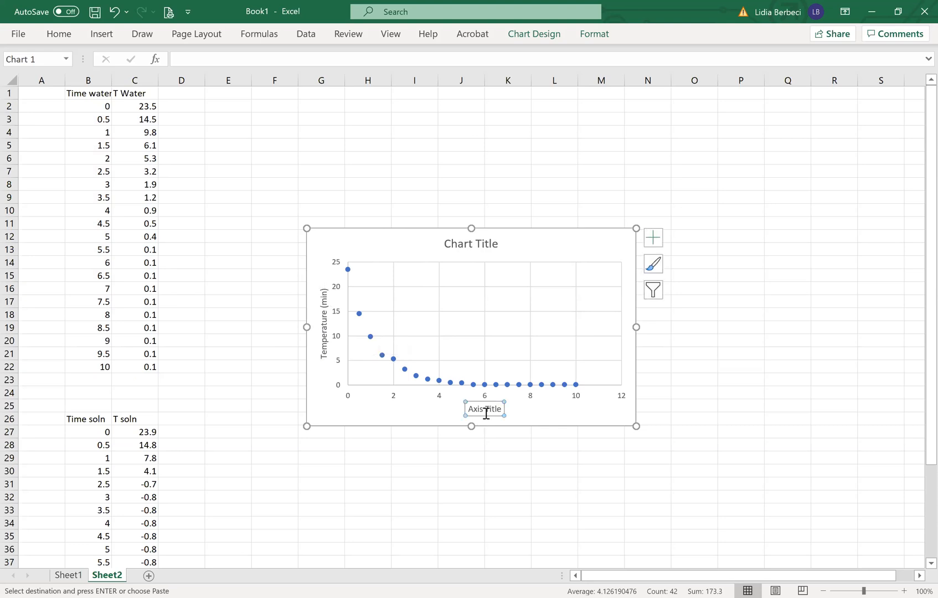
key("BackSpace")
key("BackSpace")
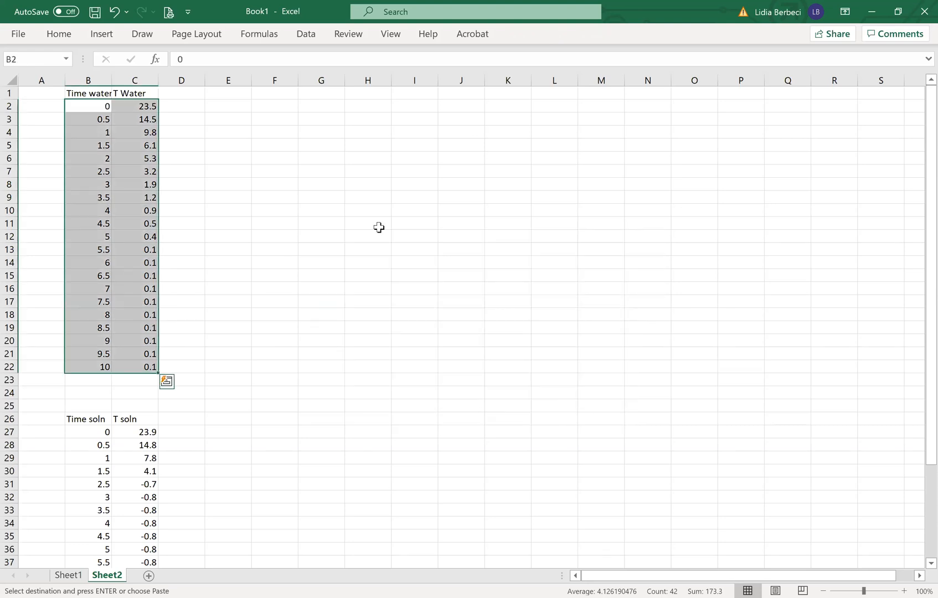
left_click(118, 12)
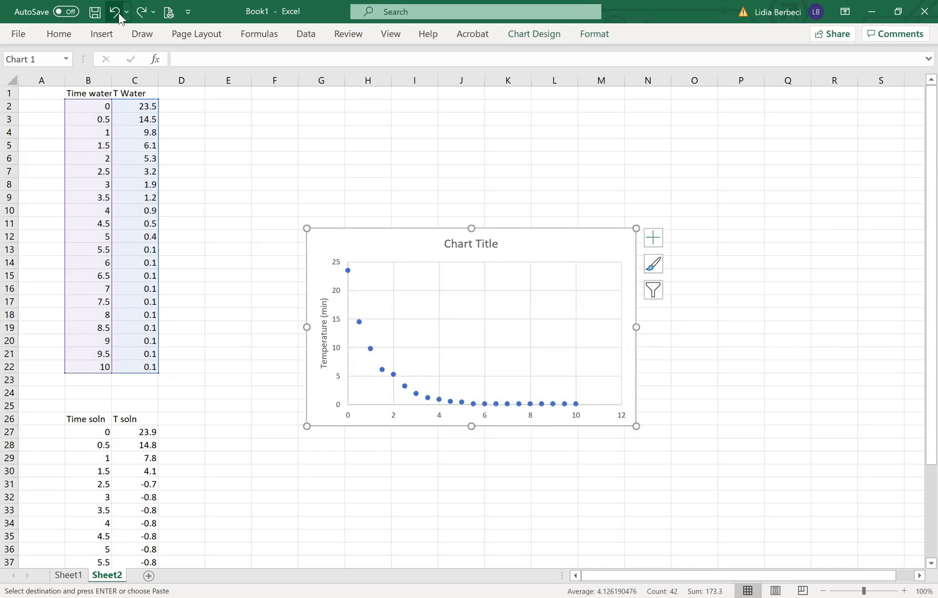
left_click(118, 12)
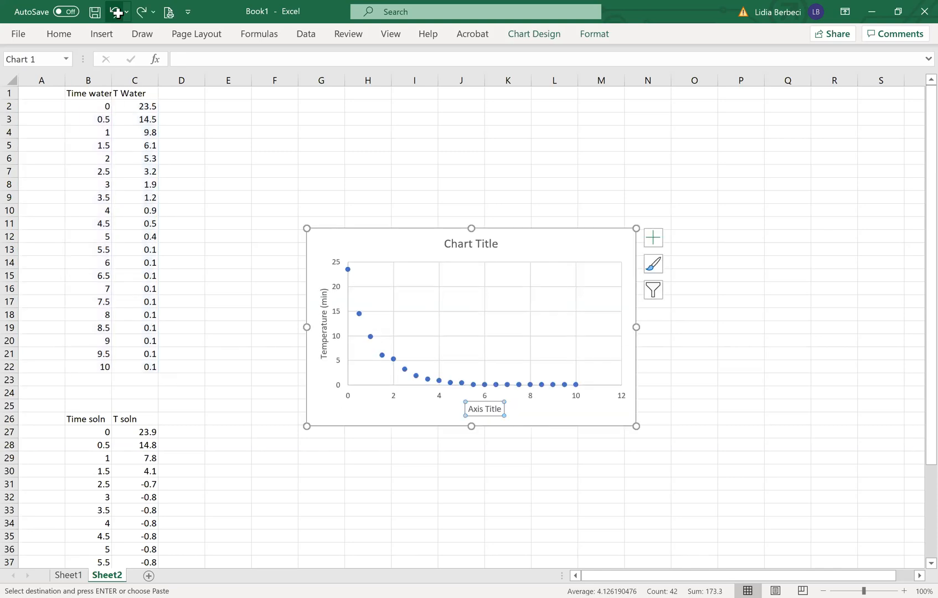
Replace the horizontal axis title's placeholder text with "Time (min)".
left_click(493, 411)
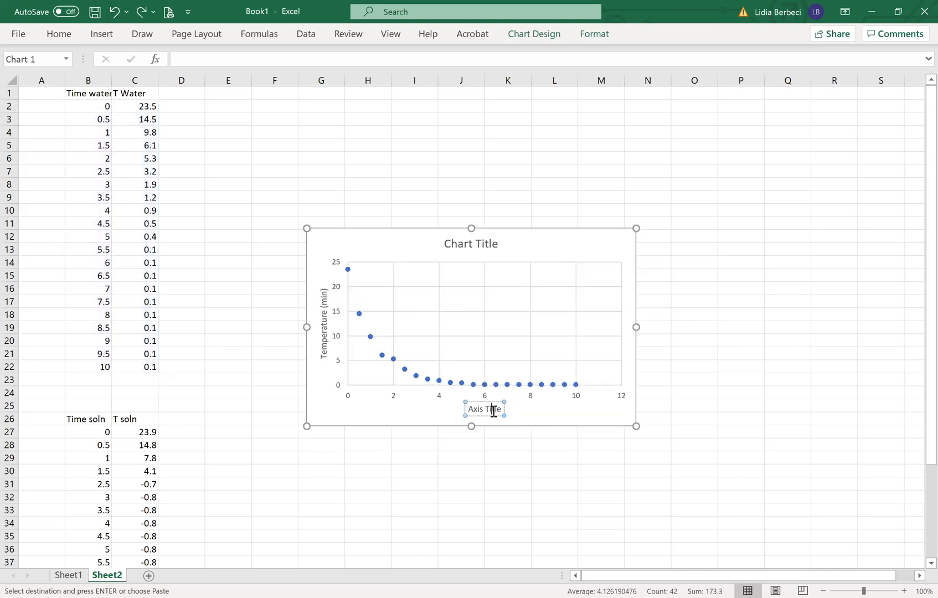
key("BackSpace")
key("BackSpace")
key("BackSpace")
key("BackSpace")
key("BackSpace")
key("BackSpace")
key("BackSpace")
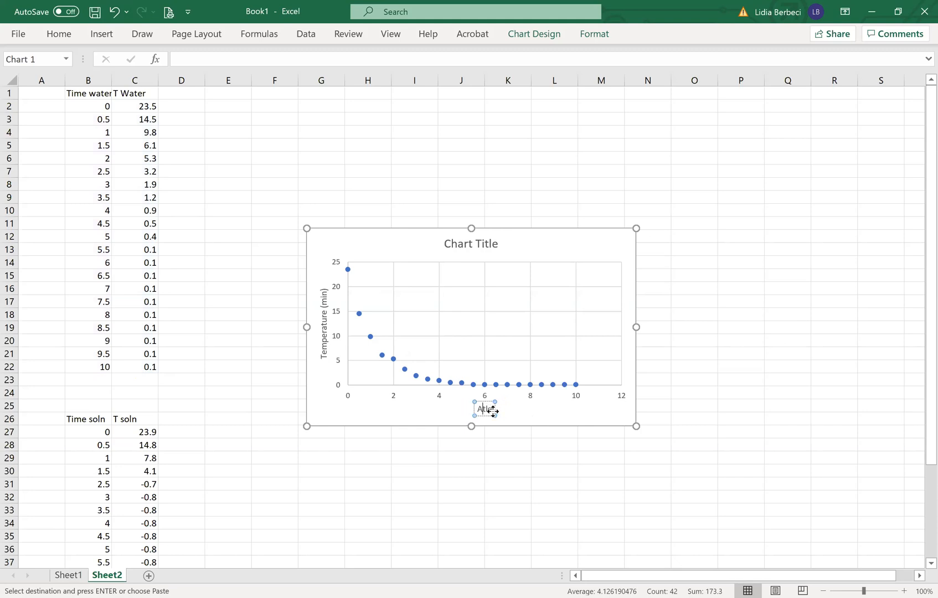
key("Delete")
key("Delete")
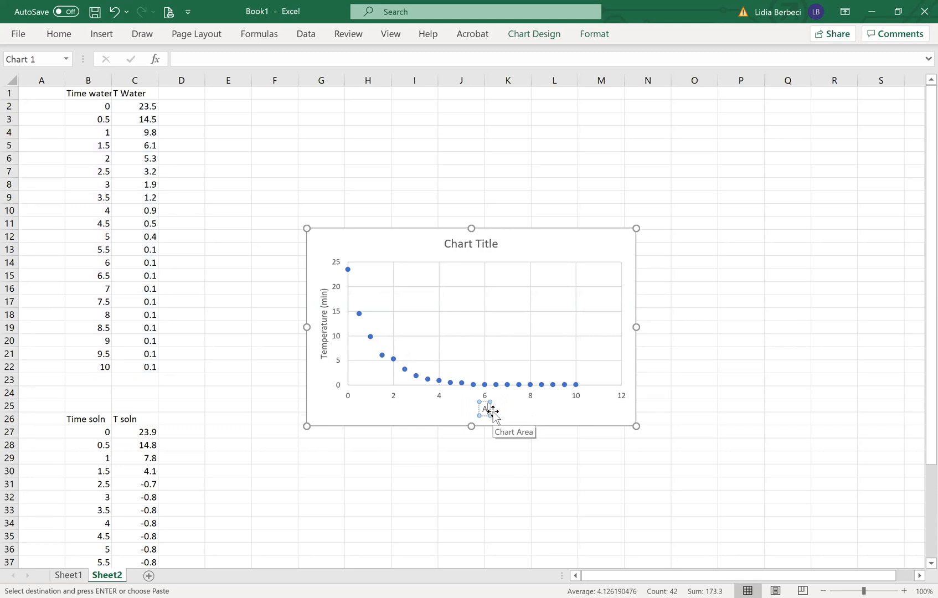
key("BackSpace")
type("Time")
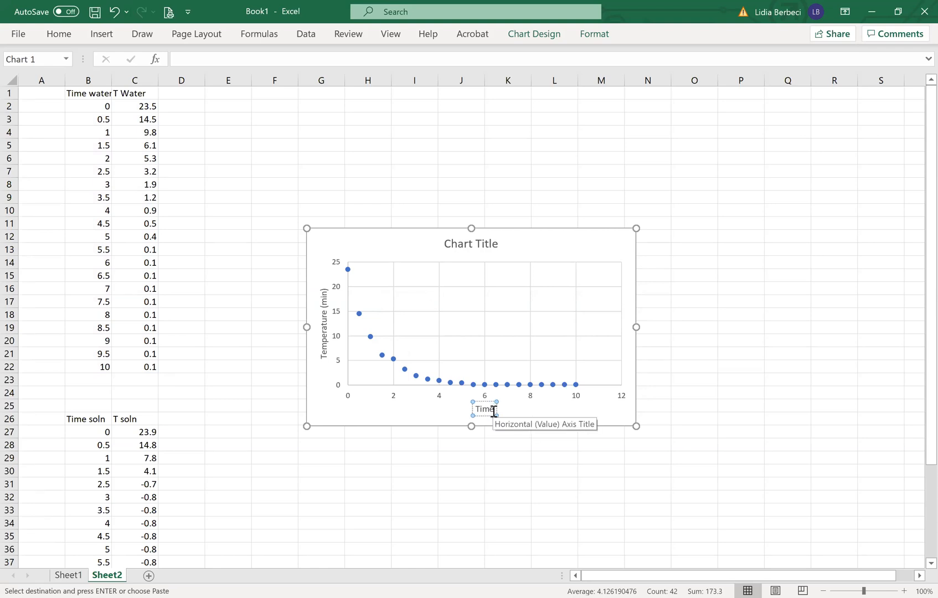
type(" (min)")
Correct the unit in the vertical axis title so that it reads "Temperature (C)".
left_click(324, 292)
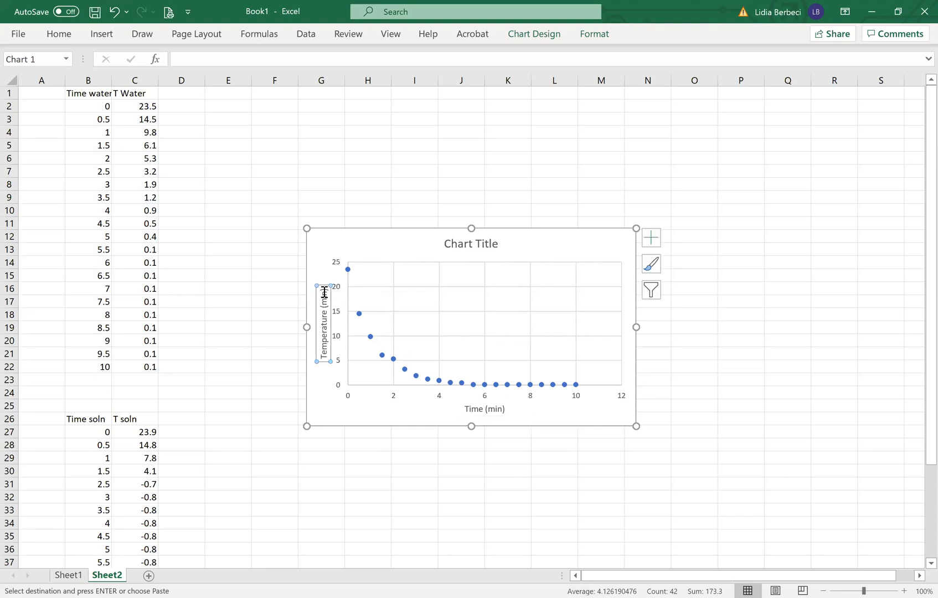
left_click(324, 299)
key("BackSpace")
key("BackSpace")
key("BackSpace")
key("BackSpace")
key("BackSpace")
key("BackSpace")
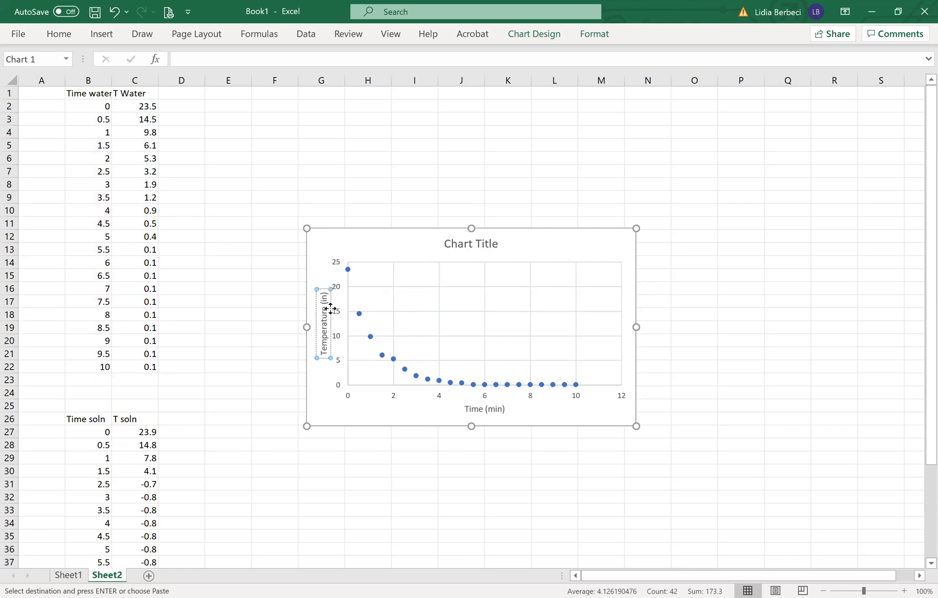
type("(C)")
Replace the chart title's placeholder text with "Temperature vs Time of Pure Solvent".
left_click(481, 244)
left_click(481, 245)
key("BackSpace")
key("BackSpace")
key("BackSpace")
key("BackSpace")
key("BackSpace")
key("BackSpace")
key("BackSpace")
key("Delete")
key("Delete")
key("Delete")
key("Delete")
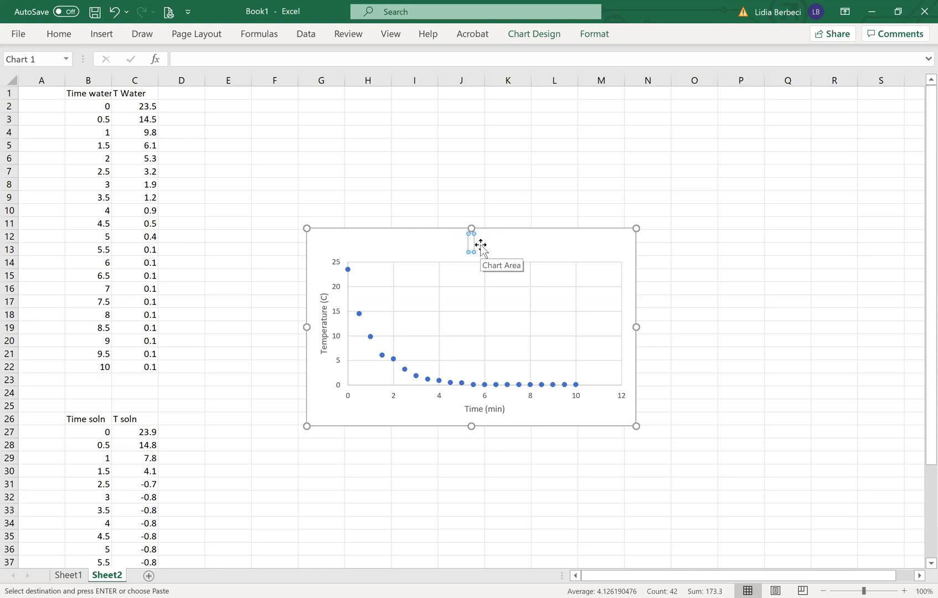
type("Tem")
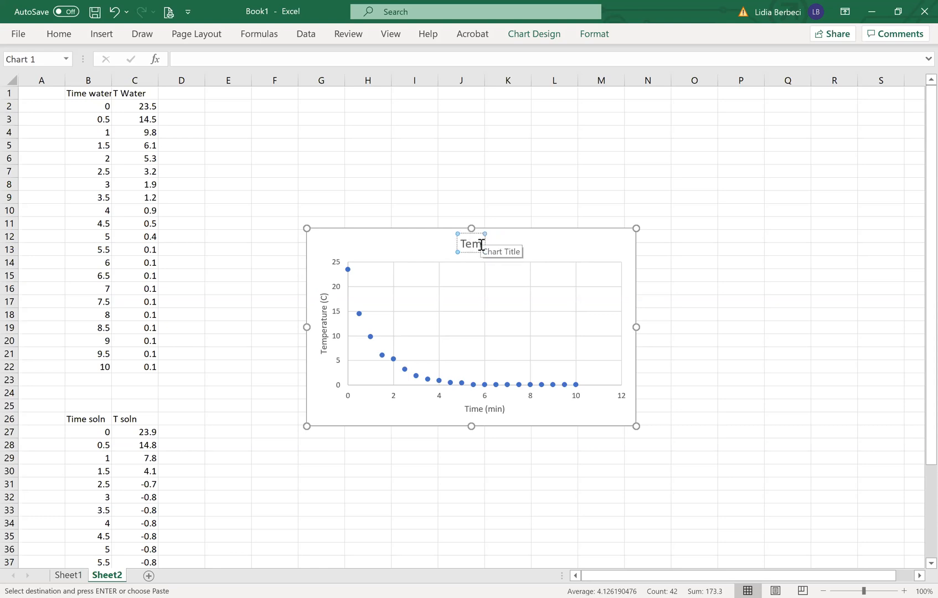
type("p")
key("BackSpace")
type("perature vs Time of Pure Solvent")
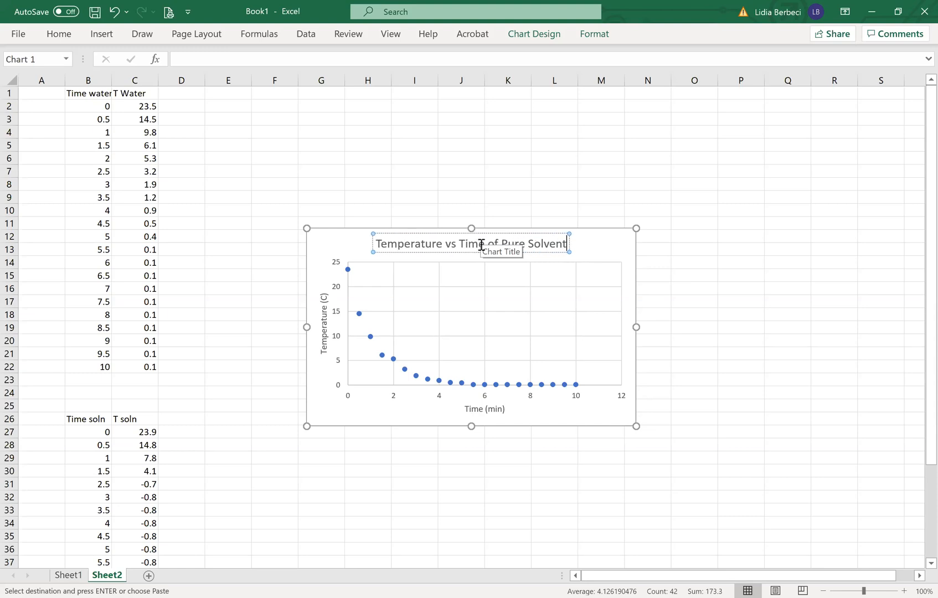
left_click(393, 360)
left_click(394, 360)
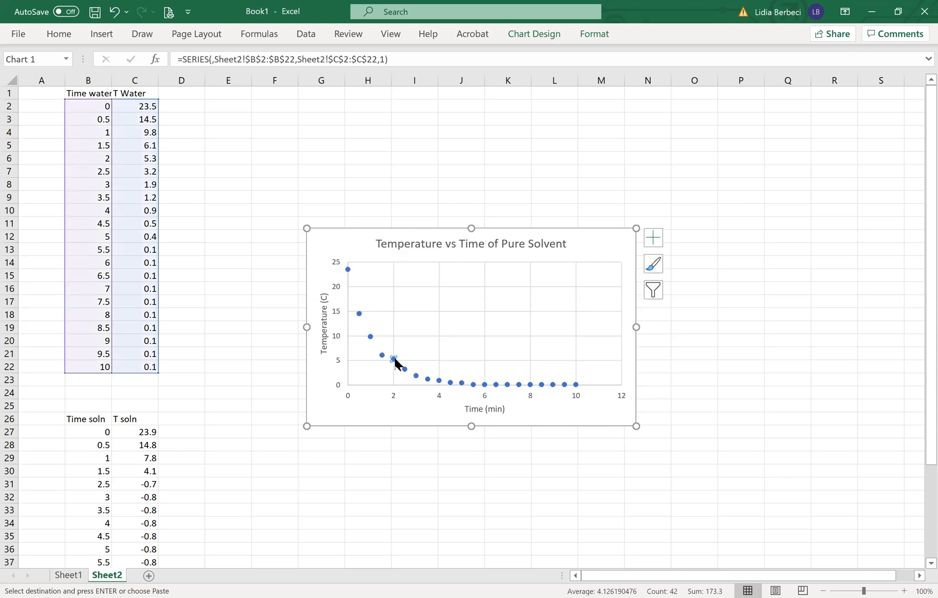
right_click(396, 362)
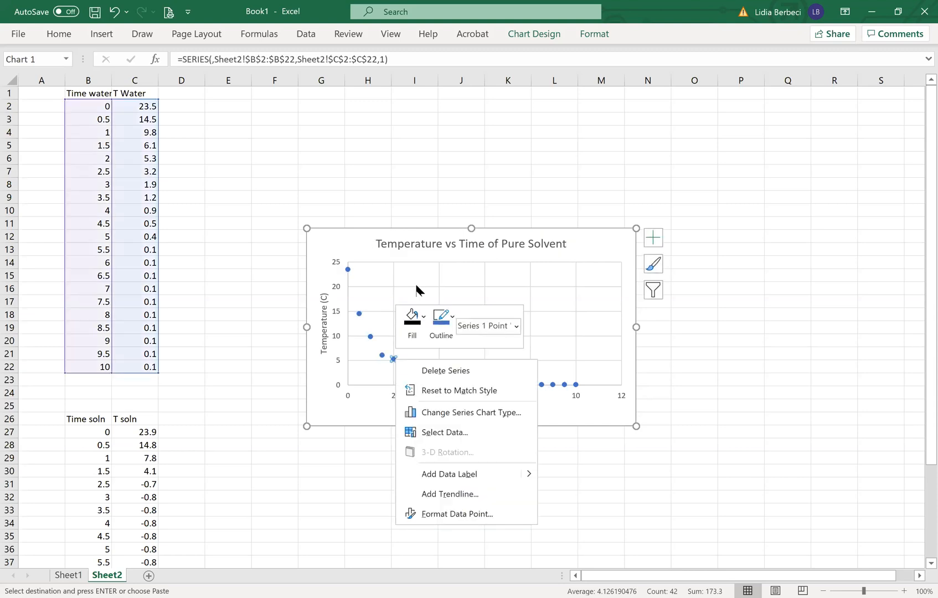
left_click(453, 267)
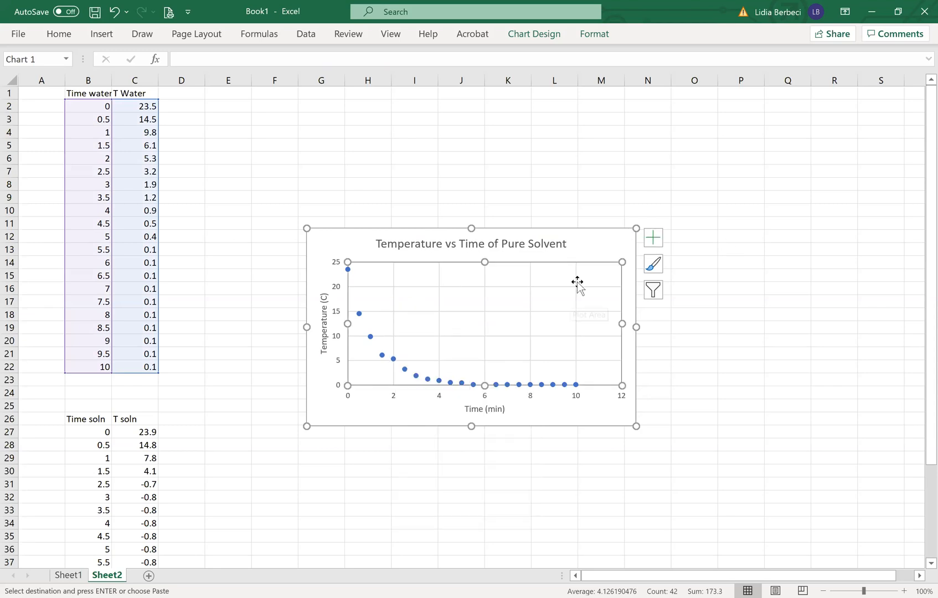
right_click(568, 300)
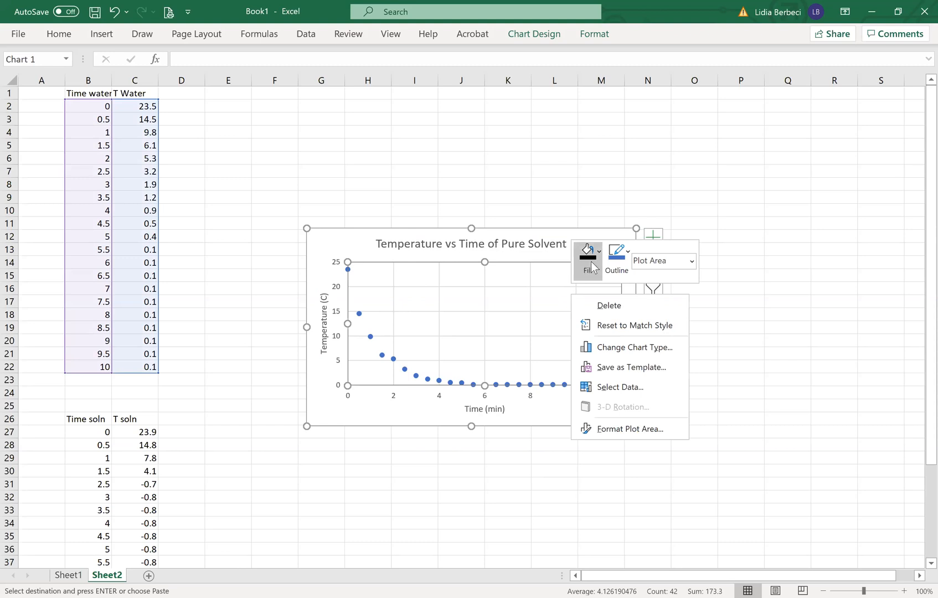
left_click(676, 365)
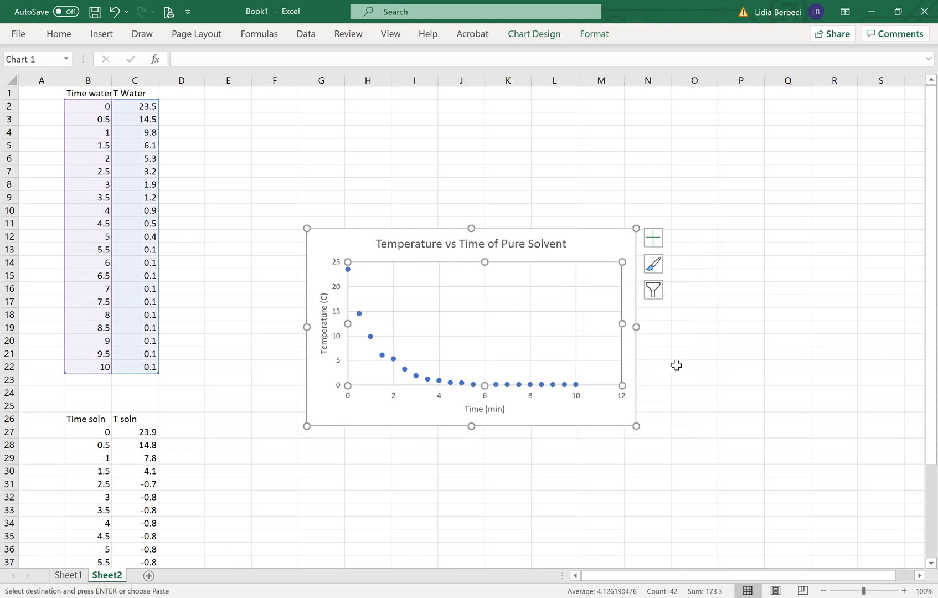
left_click(591, 402)
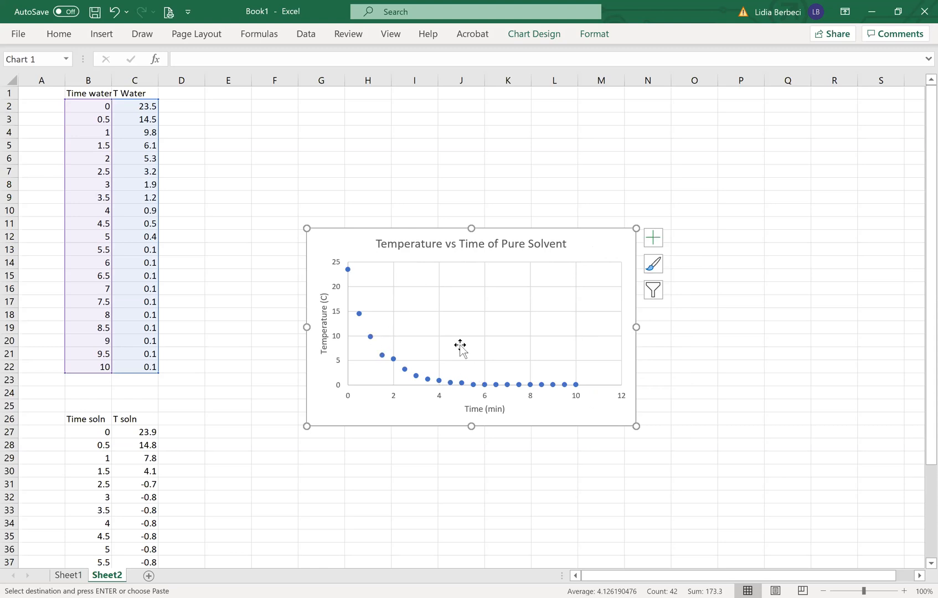
Move the chart up beside the water data and handwrite an arrow to its flat section labelled "T H2O = 0.1 °C".
left_click_drag(339, 229, 314, 131)
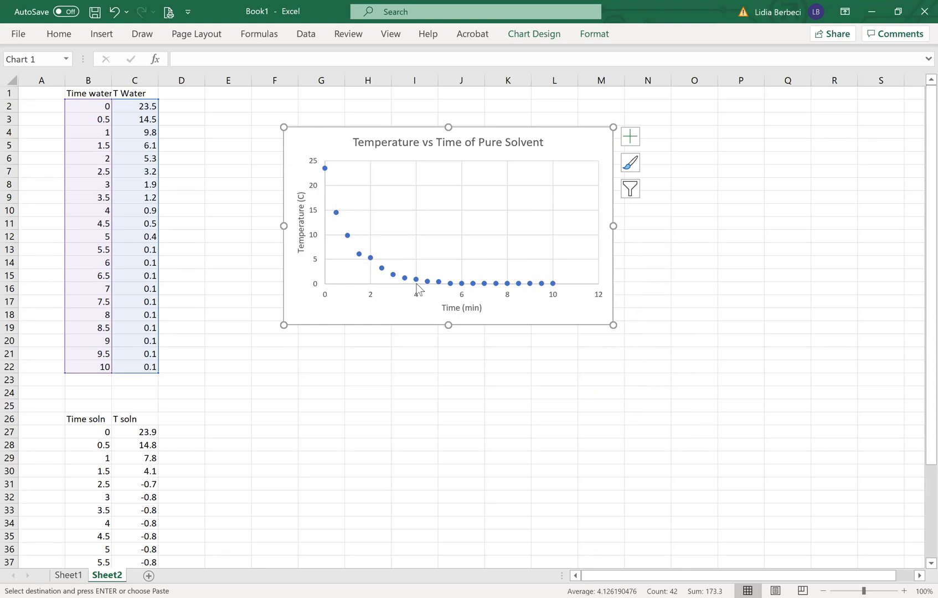
left_click(404, 364)
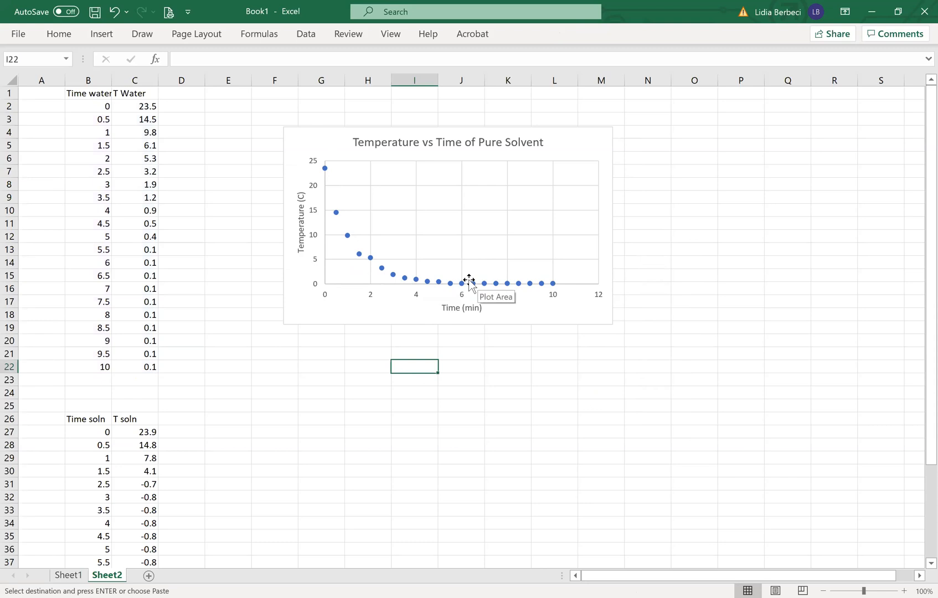
mouse_move(563, 236)
left_mouse_down()
mouse_move(498, 278)
mouse_move(516, 278)
left_mouse_up()
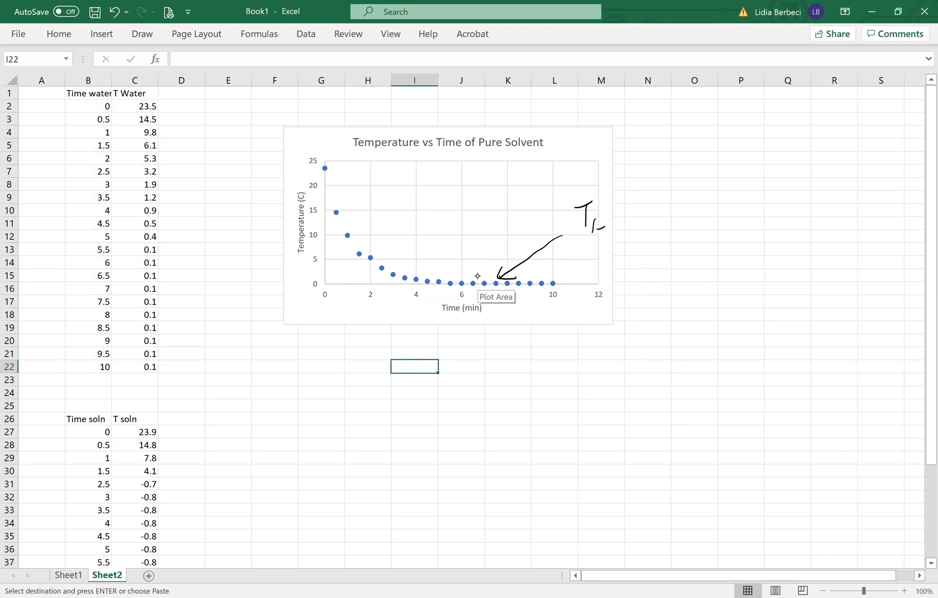
left_click_drag(632, 235, 635, 221)
left_click_drag(706, 166, 703, 192)
mouse_move(722, 163)
left_mouse_down()
mouse_move(721, 172)
mouse_move(752, 187)
left_mouse_up()
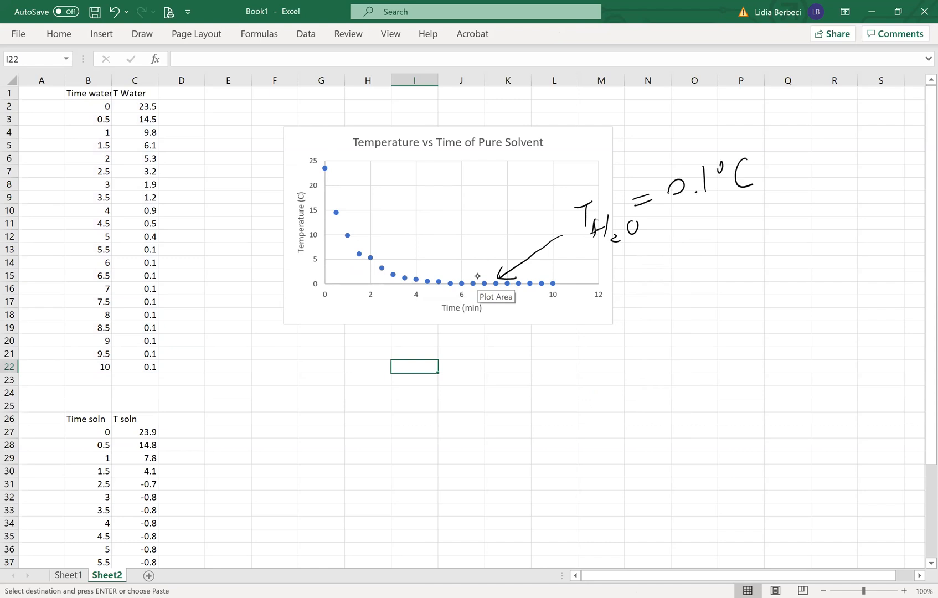
left_click(488, 289)
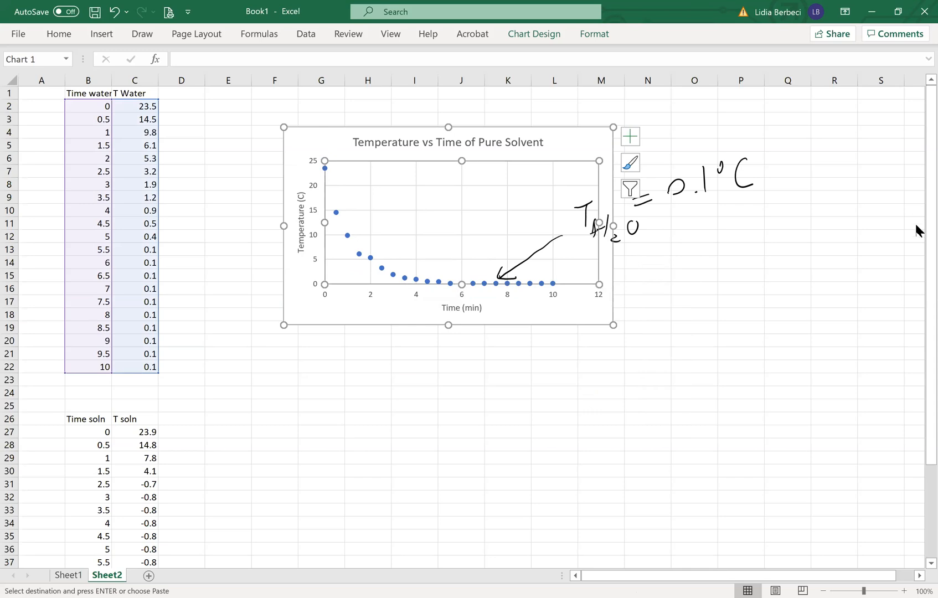
Insert a markers-only scatter chart from the solution data in B27:C46 and place it below the pure solvent chart.
scroll(917, 299, "down", 2)
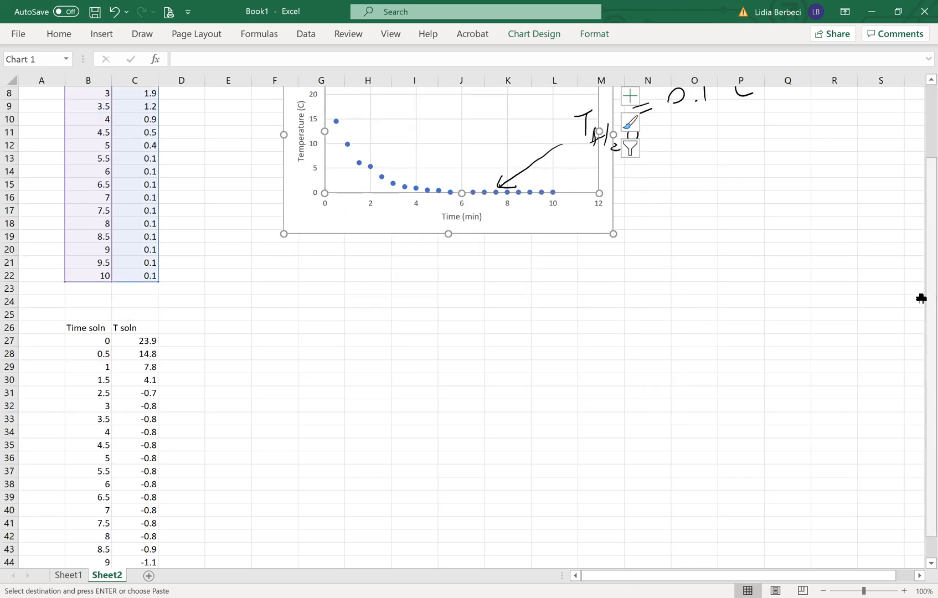
left_click_drag(108, 341, 147, 542)
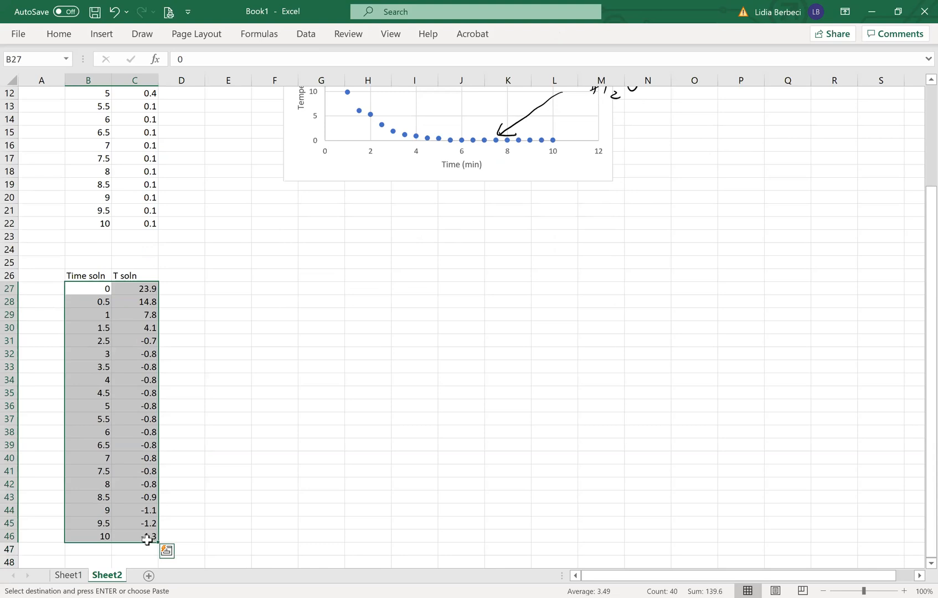
left_click(101, 35)
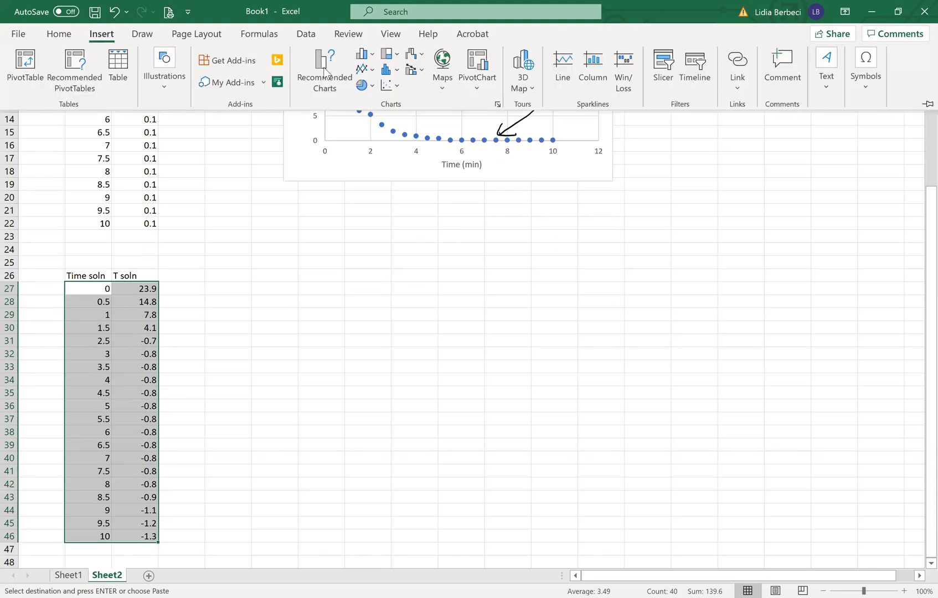
left_click(390, 86)
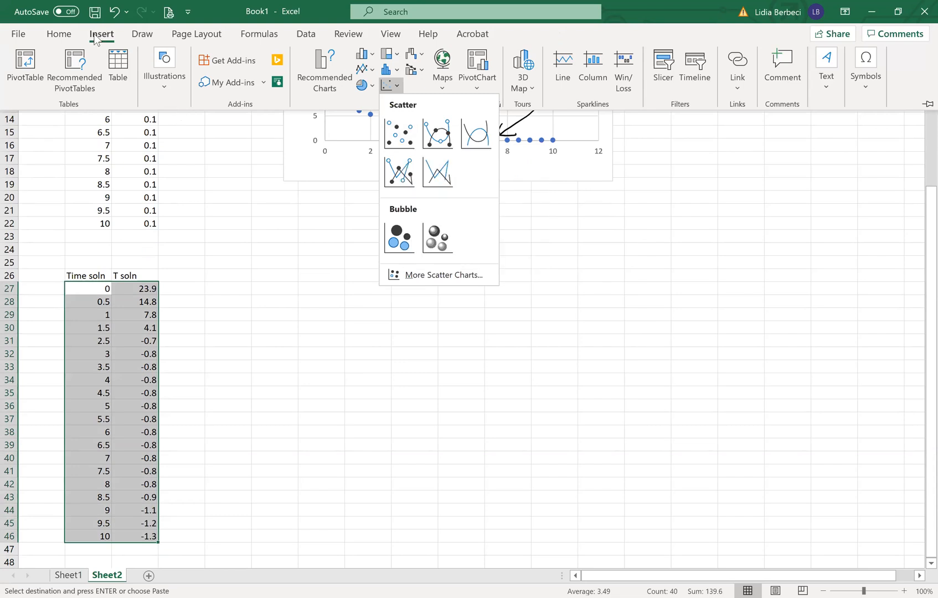
key("Escape")
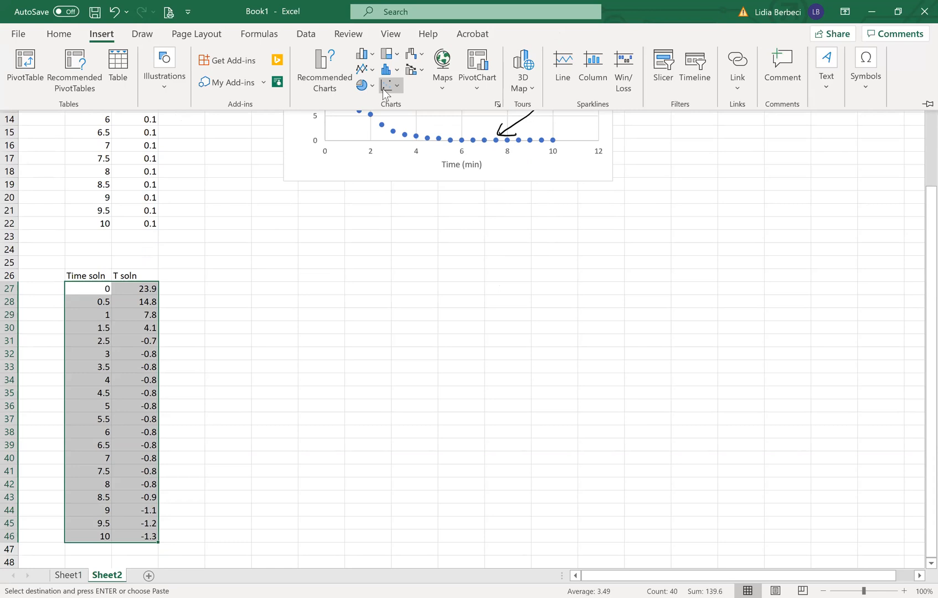
left_click(389, 137)
left_click_drag(369, 228, 371, 295)
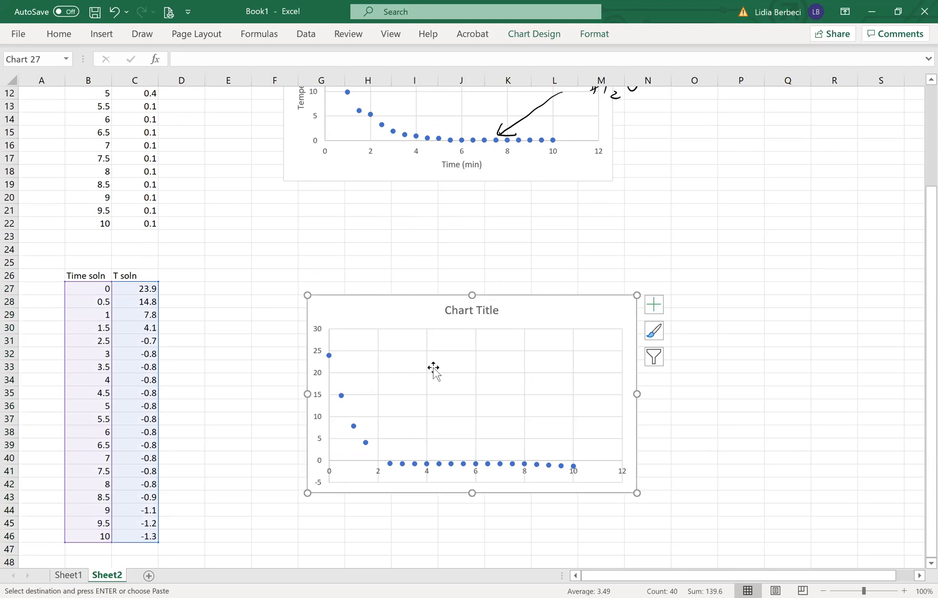
Add axis titles to the solution chart and replace its chart title with "Temperature vs Time of Solution".
left_click(655, 306)
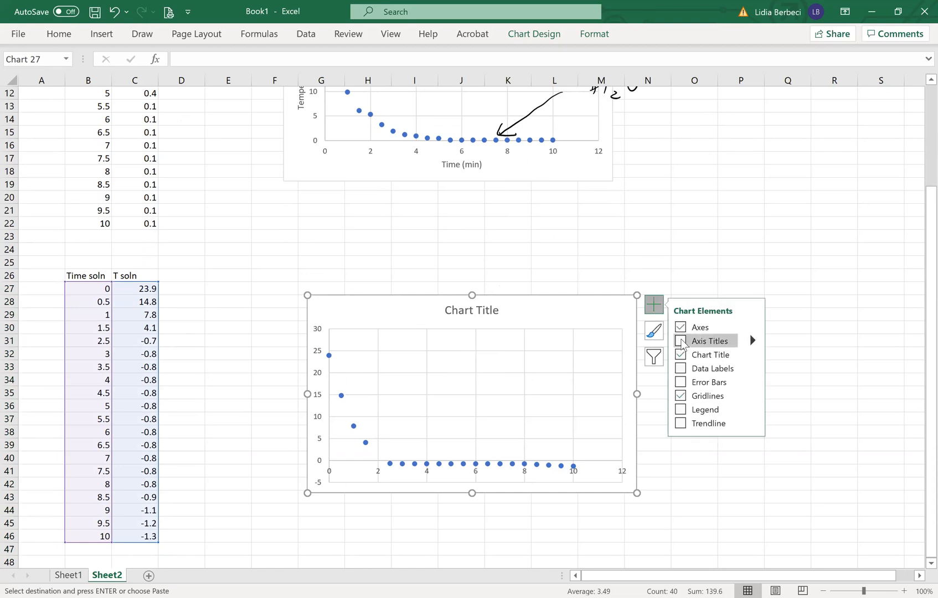
left_click(681, 341)
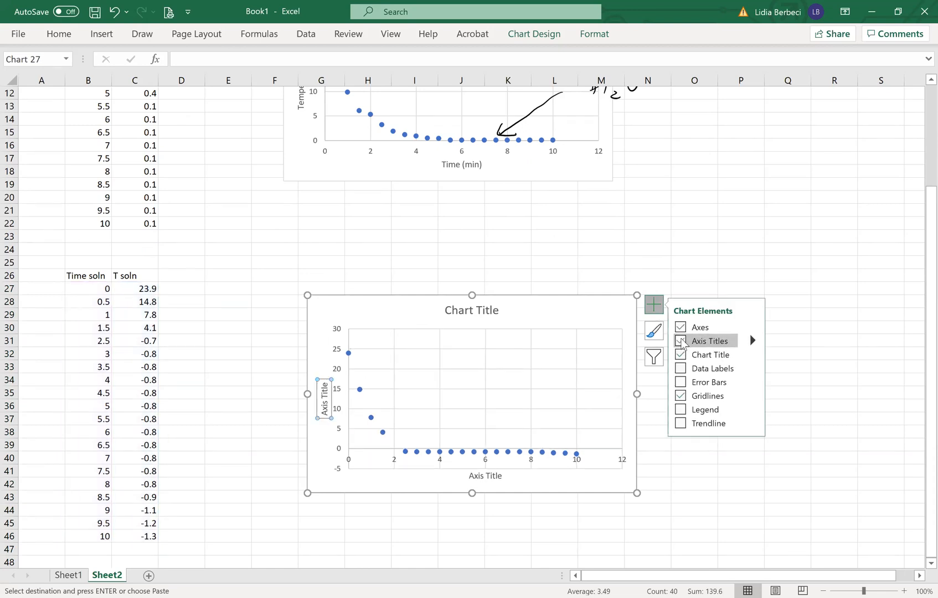
left_click(472, 312)
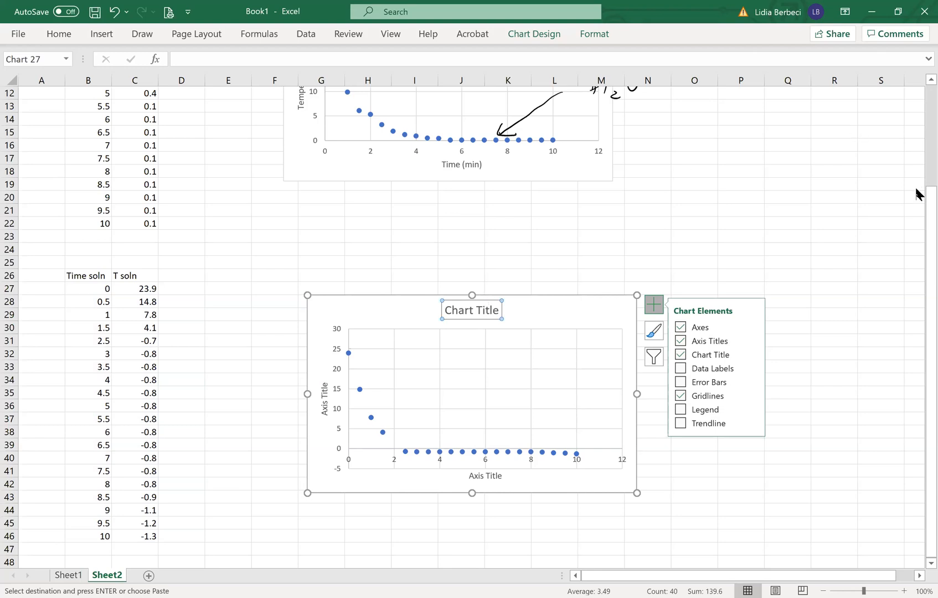
scroll(919, 175, "up", 1)
left_click(480, 356)
key("BackSpace")
key("BackSpace")
key("BackSpace")
key("BackSpace")
key("BackSpace")
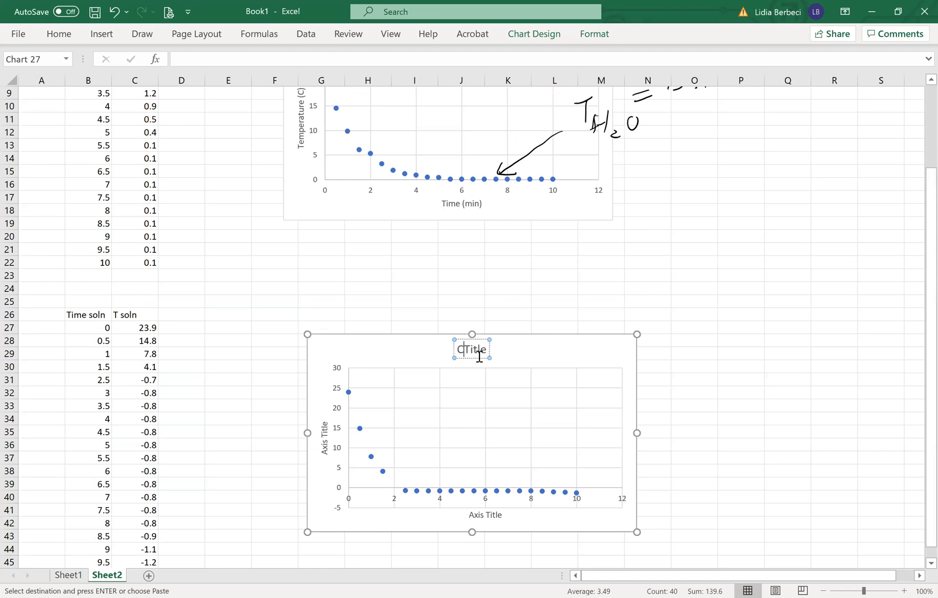
key("BackSpace")
key("Delete")
key("Delete")
key("Delete")
key("Delete")
key("Delete")
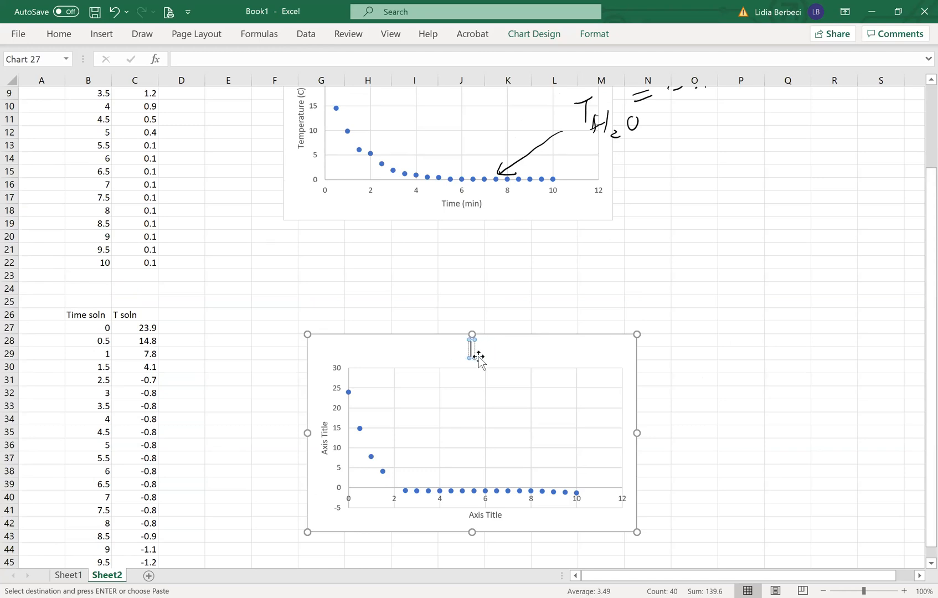
type("Temperature")
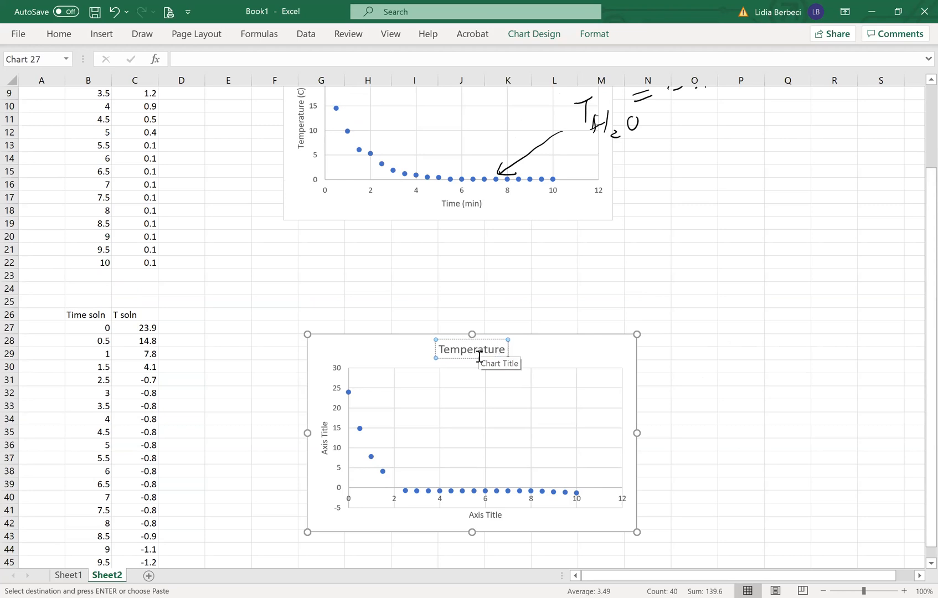
type(" vs Time")
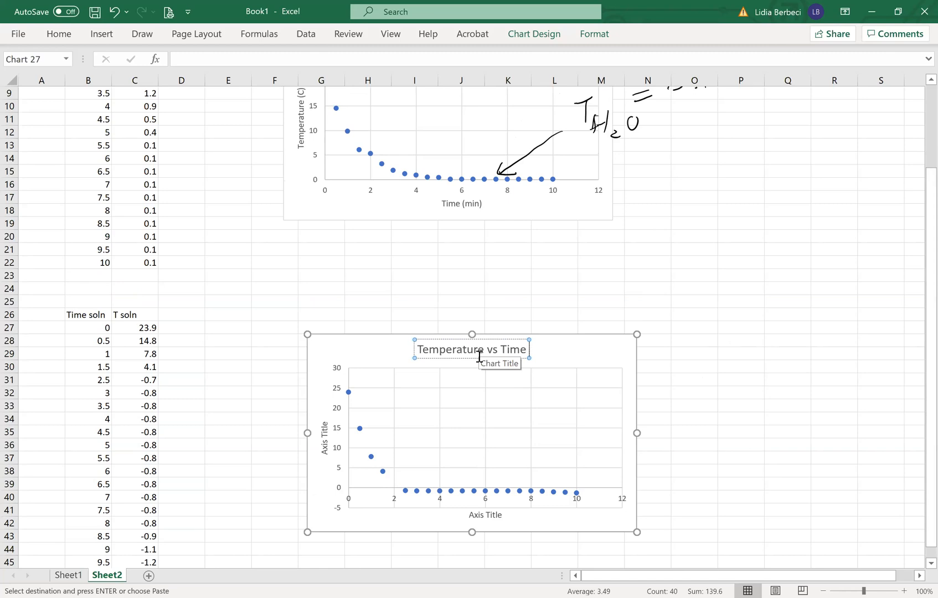
type(" of Solution")
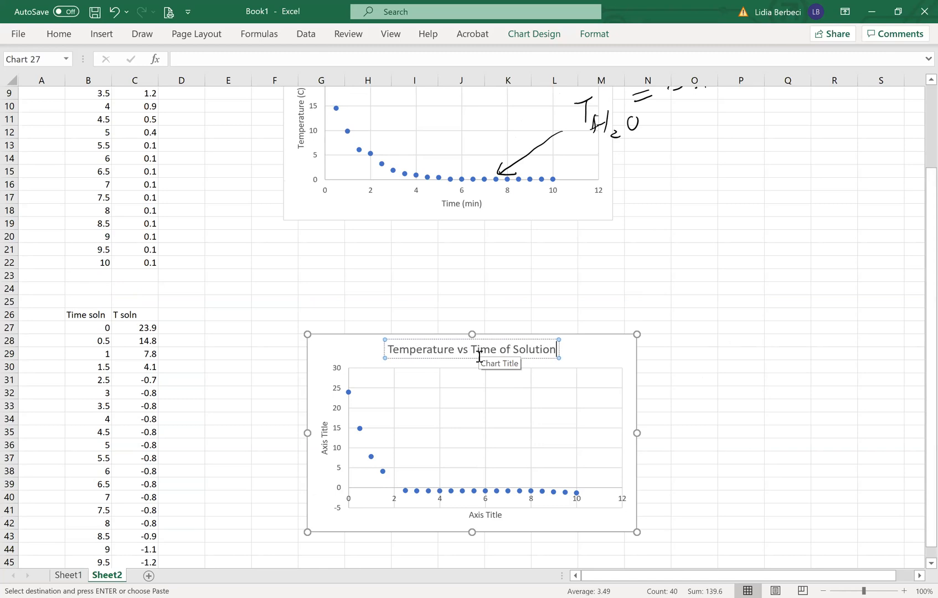
Replace the vertical axis title's placeholder text on the solution chart with "Temperature (C)".
left_click(324, 438)
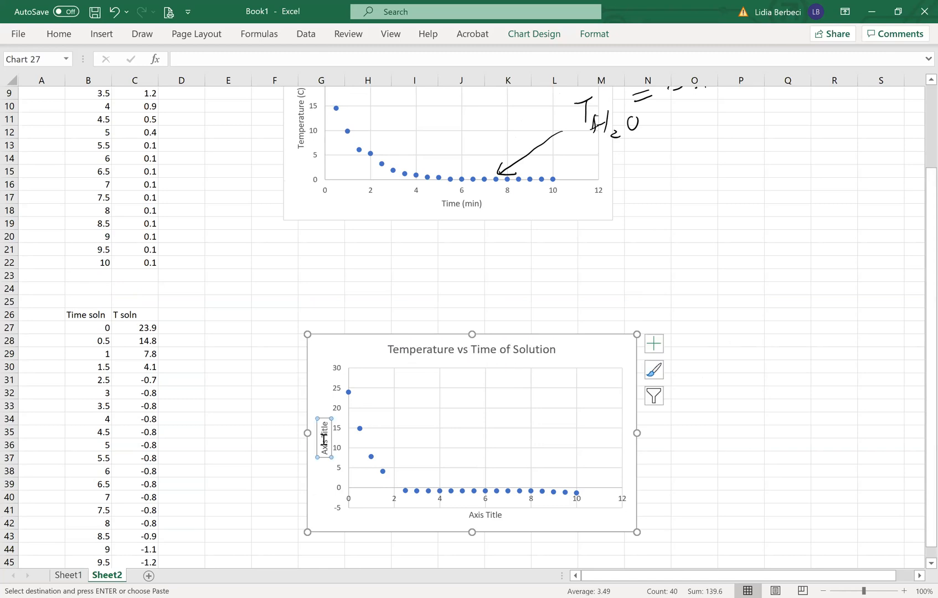
left_click(324, 440)
key("BackSpace")
key("BackSpace")
key("BackSpace")
key("BackSpace")
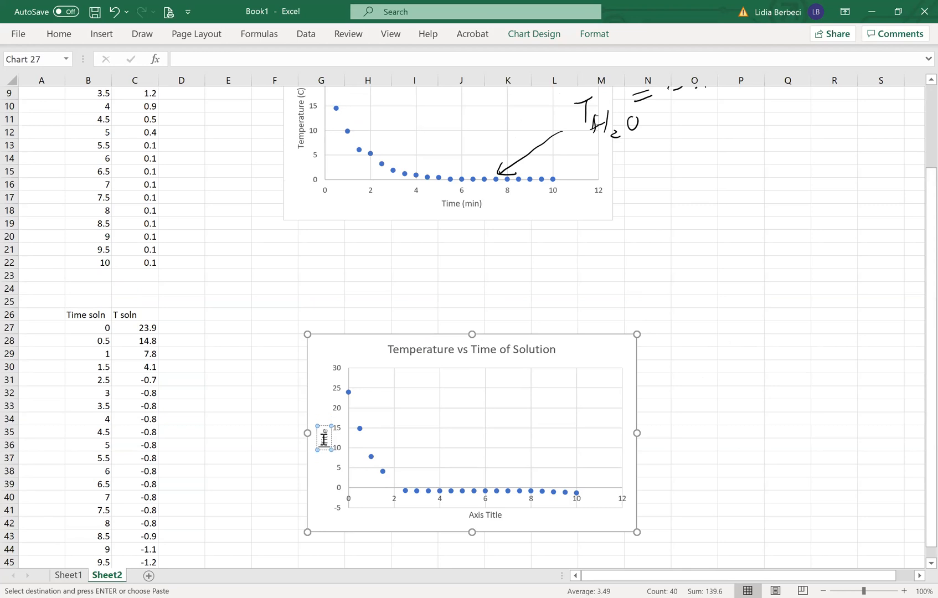
key("Delete")
key("Delete")
key("Delete")
key("Delete")
key("Delete")
key("Delete")
type("Temperature (C)")
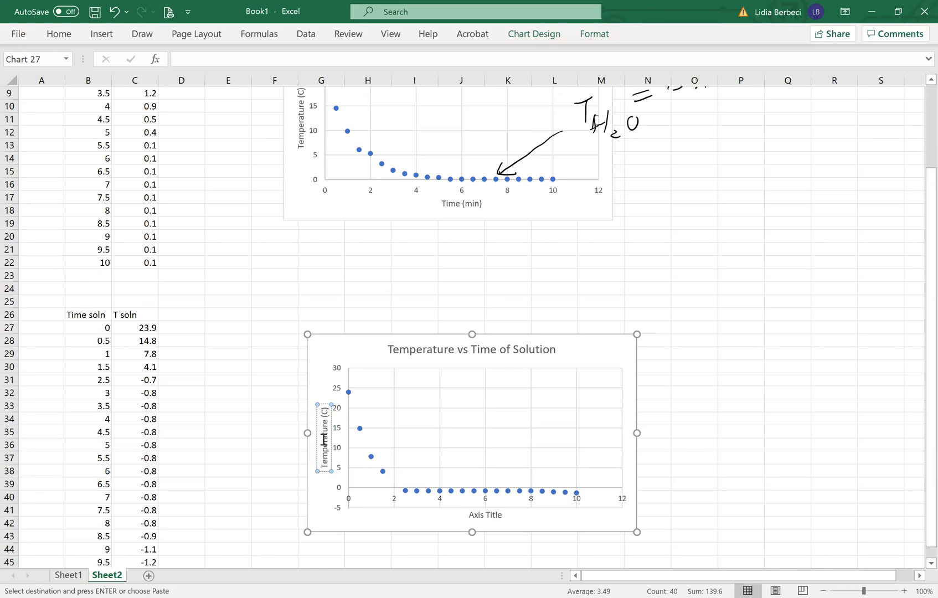
Replace the horizontal axis title's placeholder text on the solution chart with "TIme (min)".
left_click(483, 516)
left_click(483, 516)
left_click(483, 514)
double_click(483, 514)
key("BackSpace")
key("Delete")
key("Delete")
key("Delete")
key("Delete")
key("Delete")
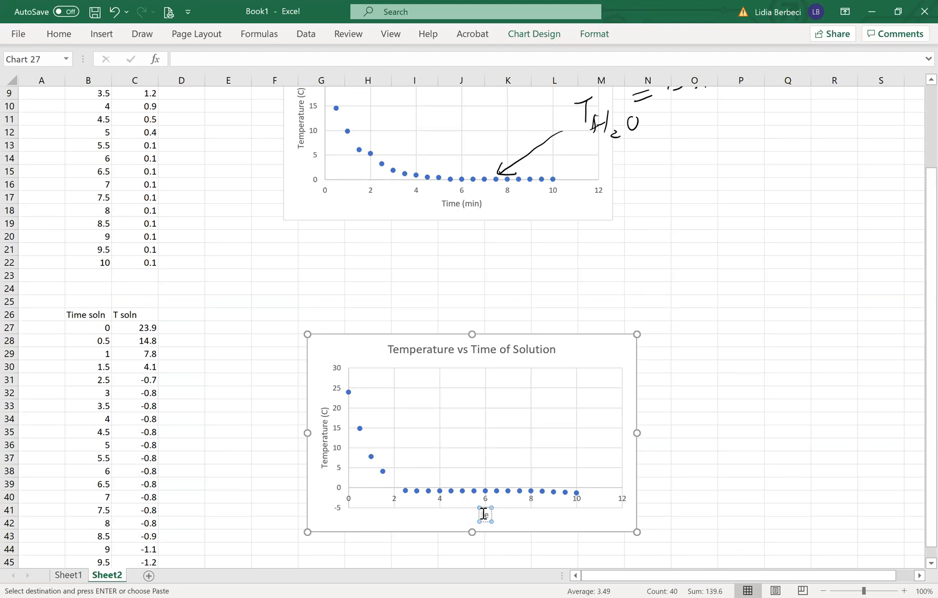
type("Time (")
type("(")
key("BackSpace")
key("Delete")
type("(")
type(")")
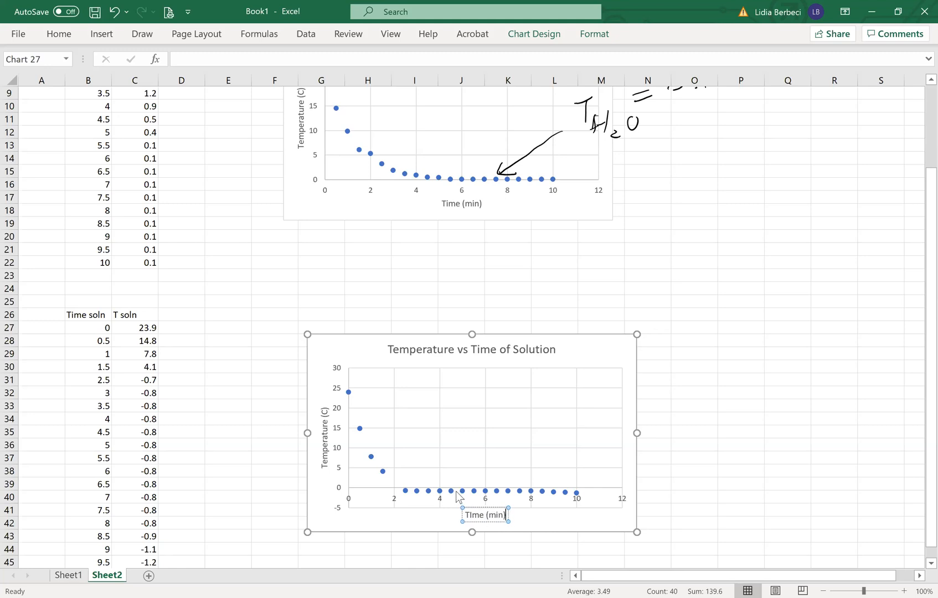
Examine the data points in the flat section of the solution chart to find the freezing temperature.
left_click(406, 491)
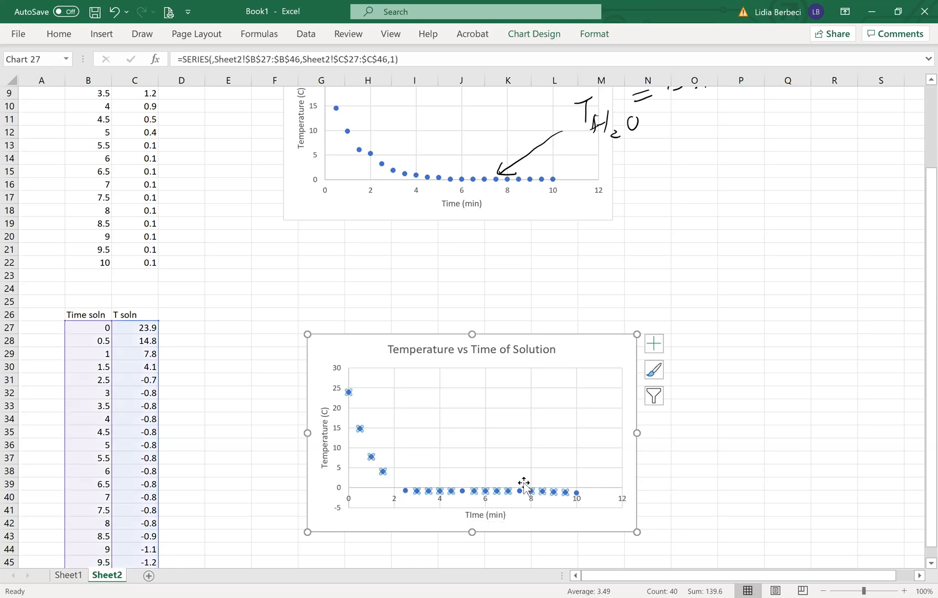
left_click(551, 463)
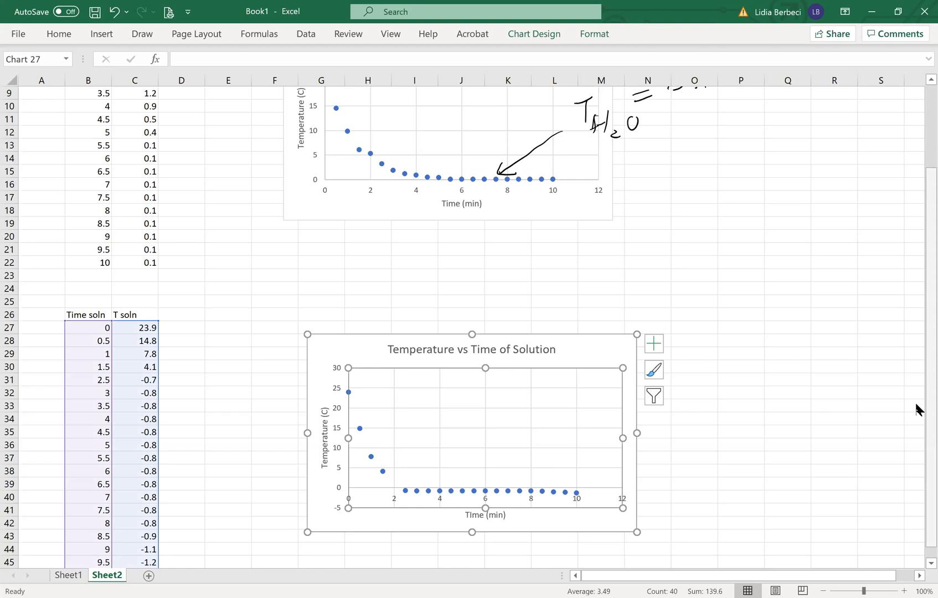
scroll(919, 409, "down", 1)
left_click(792, 445)
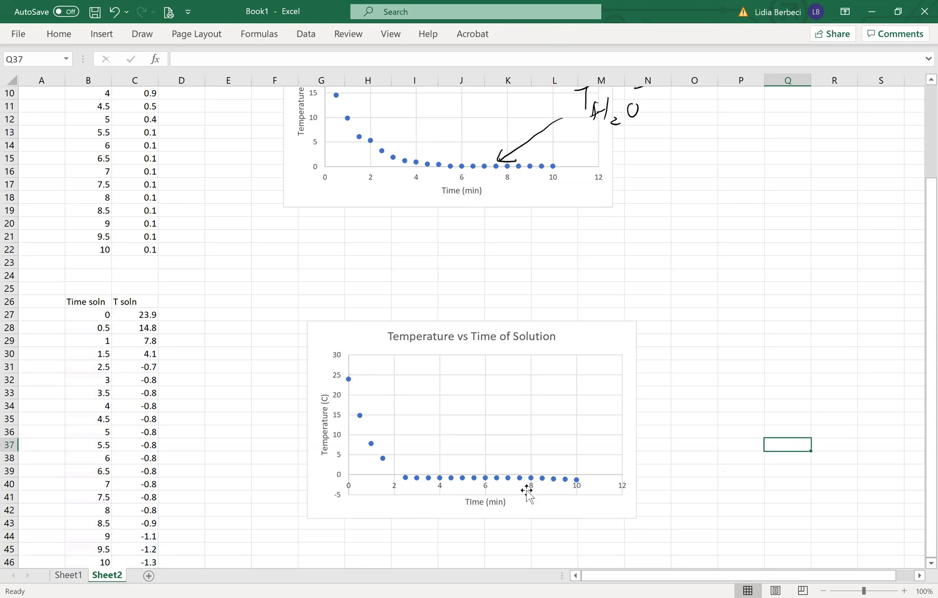
left_click(473, 478)
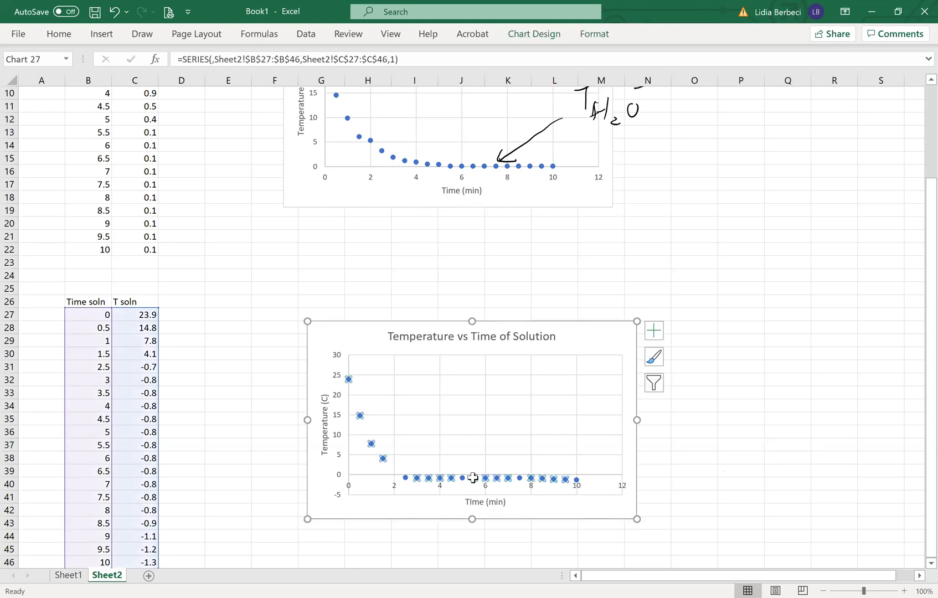
left_click(473, 478)
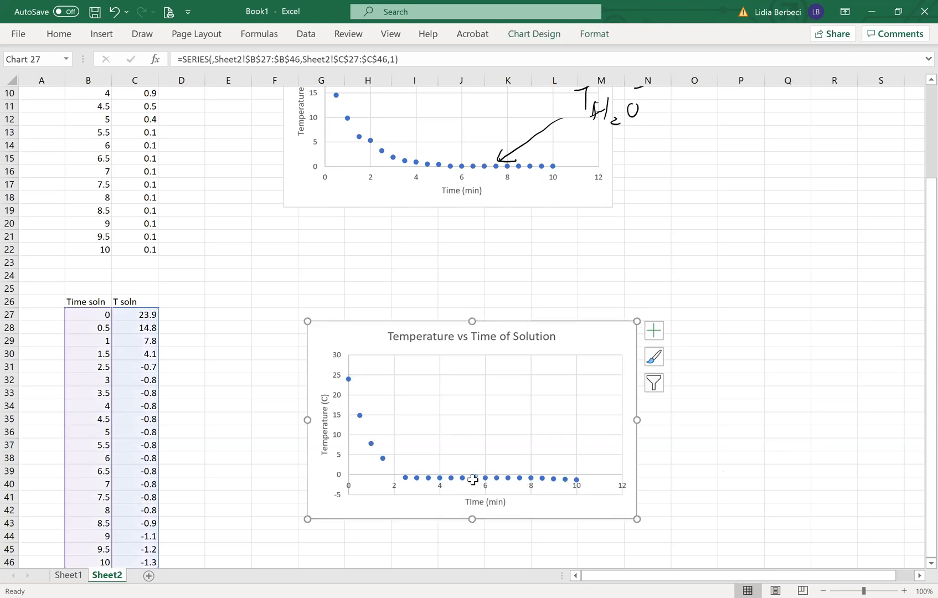
left_click(485, 477)
mouse_move(453, 481)
key("Escape")
key("Escape")
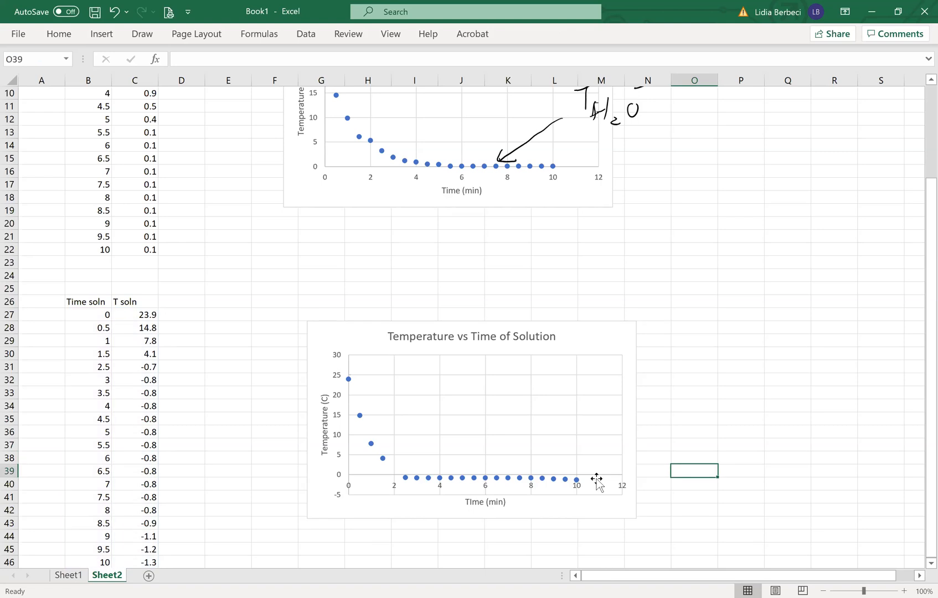
Handwrite an arrow to the flat section of the solution chart, labelled "T soln = -0.8 °C".
mouse_move(665, 398)
left_mouse_down()
mouse_move(614, 410)
mouse_move(503, 472)
left_mouse_up()
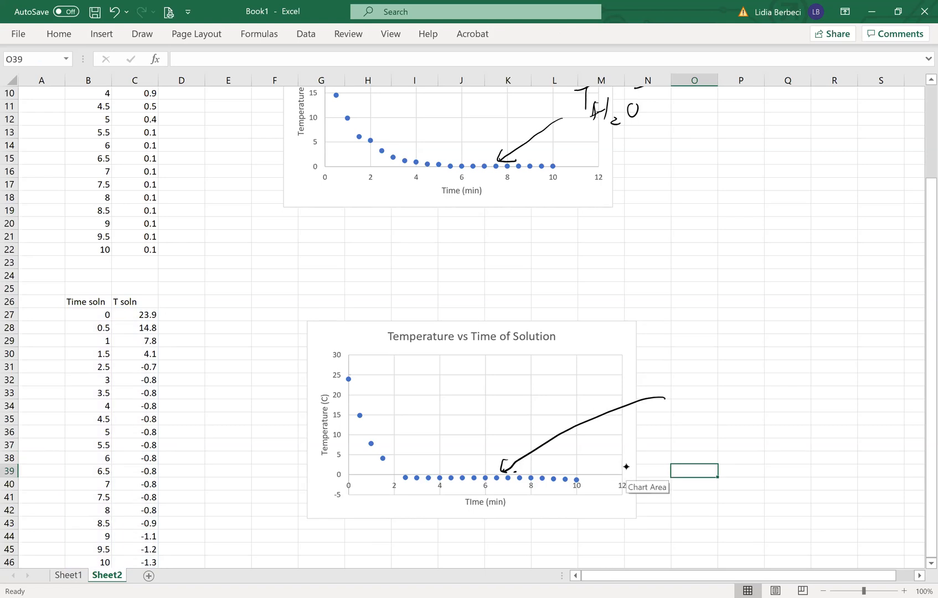
left_click_drag(671, 371, 673, 402)
mouse_move(653, 377)
left_mouse_down()
mouse_move(688, 368)
mouse_move(680, 410)
mouse_move(699, 398)
mouse_move(729, 402)
mouse_move(745, 369)
left_mouse_up()
left_click_drag(728, 382, 740, 378)
mouse_move(771, 355)
left_mouse_down()
mouse_move(798, 340)
mouse_move(811, 354)
mouse_move(826, 331)
left_mouse_up()
left_click_drag(845, 315, 845, 315)
left_click_drag(871, 325, 873, 344)
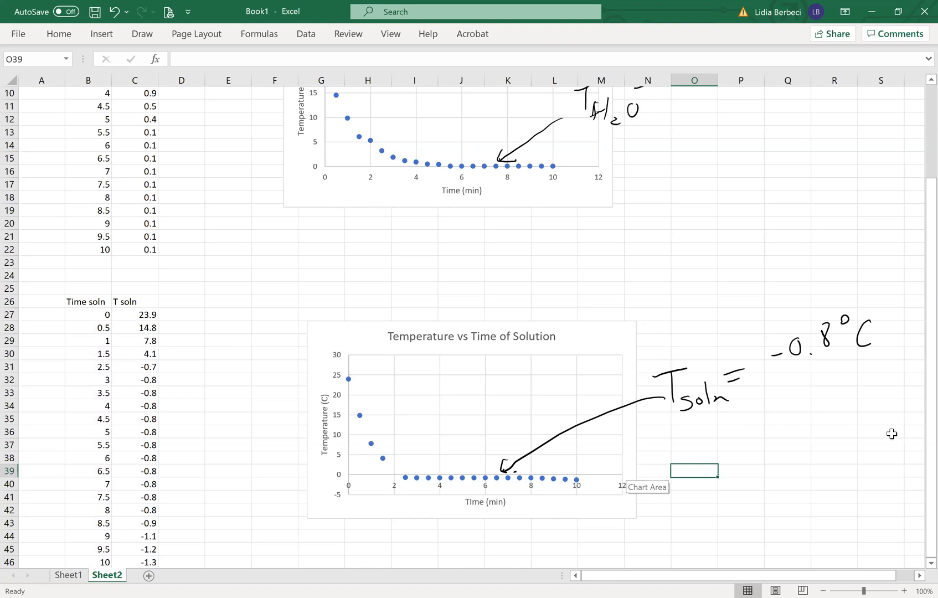
Retrace the zero in the handwritten 0.1 °C label beside the pure solvent chart to make it bolder.
left_click_drag(930, 415, 913, 361)
mouse_move(674, 136)
left_mouse_down()
mouse_move(680, 129)
mouse_move(675, 143)
left_mouse_up()
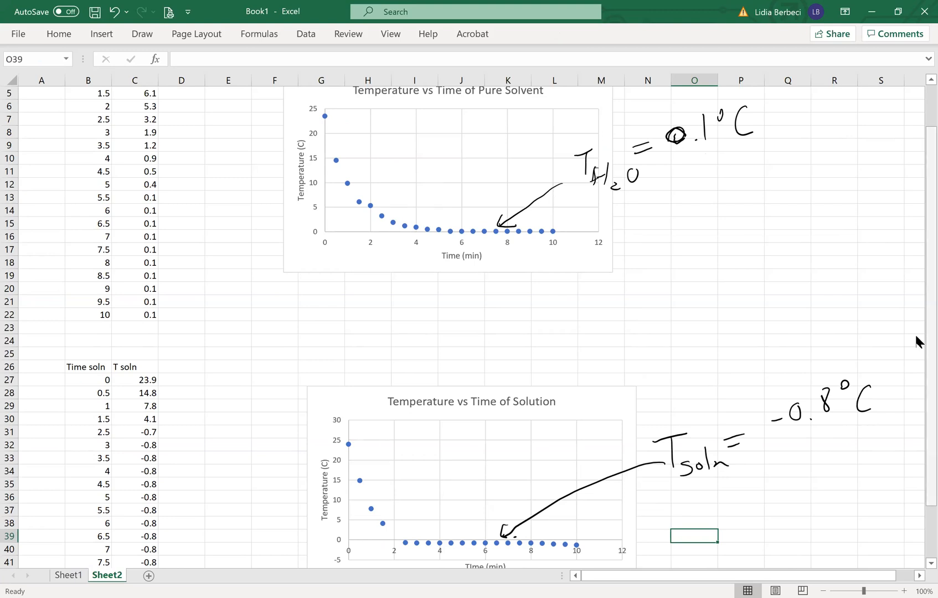
scroll(916, 341, "down", 2)
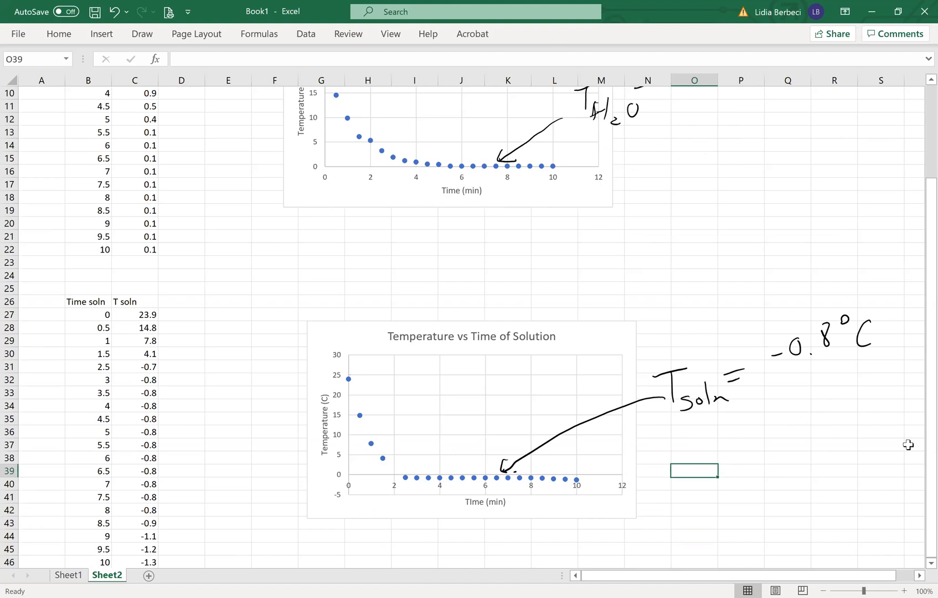
Handwrite the formula "ΔTf = T H2O - T soln" in the space between the two charts.
mouse_move(415, 267)
left_mouse_down()
mouse_move(428, 240)
mouse_move(441, 266)
mouse_move(408, 268)
left_mouse_up()
mouse_move(457, 227)
left_mouse_down()
mouse_move(455, 262)
mouse_move(472, 226)
left_mouse_up()
mouse_move(463, 263)
left_mouse_down()
mouse_move(475, 250)
mouse_move(469, 277)
left_mouse_up()
mouse_move(497, 243)
left_mouse_down()
mouse_move(519, 248)
mouse_move(540, 233)
mouse_move(538, 252)
mouse_move(551, 223)
mouse_move(546, 255)
mouse_move(559, 252)
left_mouse_up()
mouse_move(557, 240)
left_mouse_down()
mouse_move(557, 262)
mouse_move(574, 266)
left_mouse_up()
mouse_move(583, 247)
left_mouse_down()
mouse_move(577, 261)
mouse_move(588, 249)
left_mouse_up()
left_click_drag(597, 237, 646, 236)
mouse_move(629, 218)
left_mouse_down()
mouse_move(665, 210)
mouse_move(651, 248)
mouse_move(671, 241)
left_mouse_up()
mouse_move(681, 226)
left_mouse_down()
mouse_move(676, 249)
mouse_move(699, 252)
left_mouse_up()
Handwrite the calculation "ΔTf = 0.1 - (-0.8) = 0.9 °C" below the freezing point difference formula.
mouse_move(442, 293)
left_mouse_down()
mouse_move(434, 307)
mouse_move(443, 291)
mouse_move(465, 309)
left_mouse_up()
mouse_move(455, 293)
left_mouse_down()
mouse_move(479, 287)
mouse_move(480, 316)
mouse_move(518, 292)
left_mouse_up()
left_click_drag(501, 301, 519, 299)
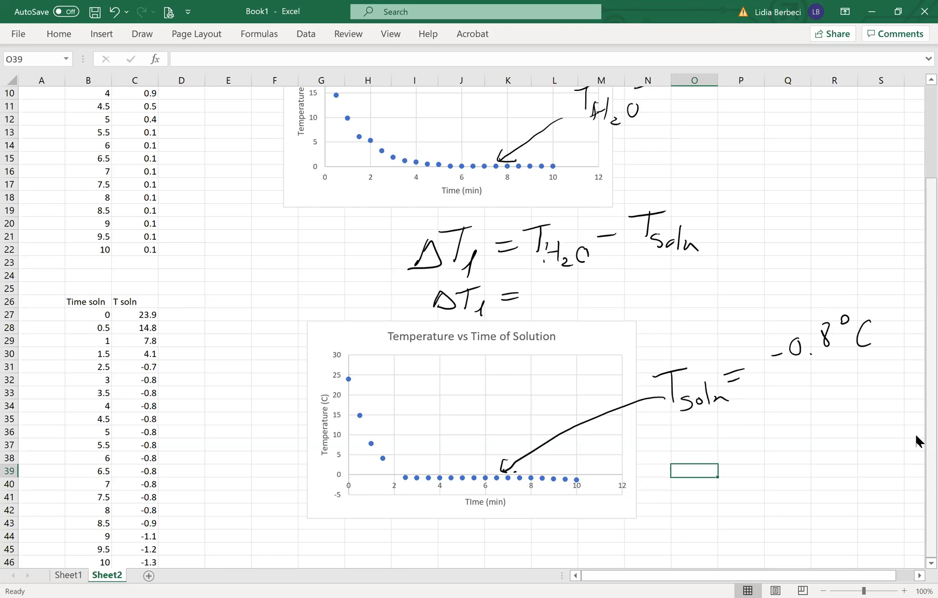
scroll(917, 420, "up", 2)
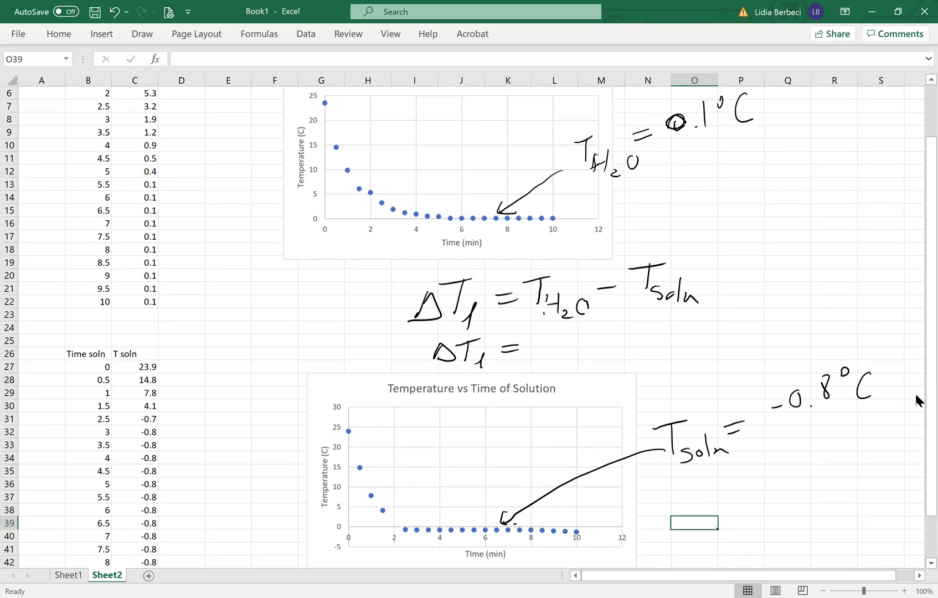
mouse_move(535, 350)
left_mouse_down()
mouse_move(548, 339)
mouse_move(536, 351)
mouse_move(572, 342)
mouse_move(572, 353)
mouse_move(601, 335)
mouse_move(616, 352)
mouse_move(632, 333)
left_mouse_up()
left_click(561, 349)
mouse_move(649, 324)
left_mouse_down()
mouse_move(675, 324)
mouse_move(691, 342)
mouse_move(721, 304)
left_mouse_up()
left_click(658, 336)
mouse_move(708, 320)
left_mouse_down()
mouse_move(752, 303)
mouse_move(738, 300)
mouse_move(778, 306)
mouse_move(790, 280)
left_mouse_up()
left_click(763, 308)
left_click_drag(814, 276, 813, 300)
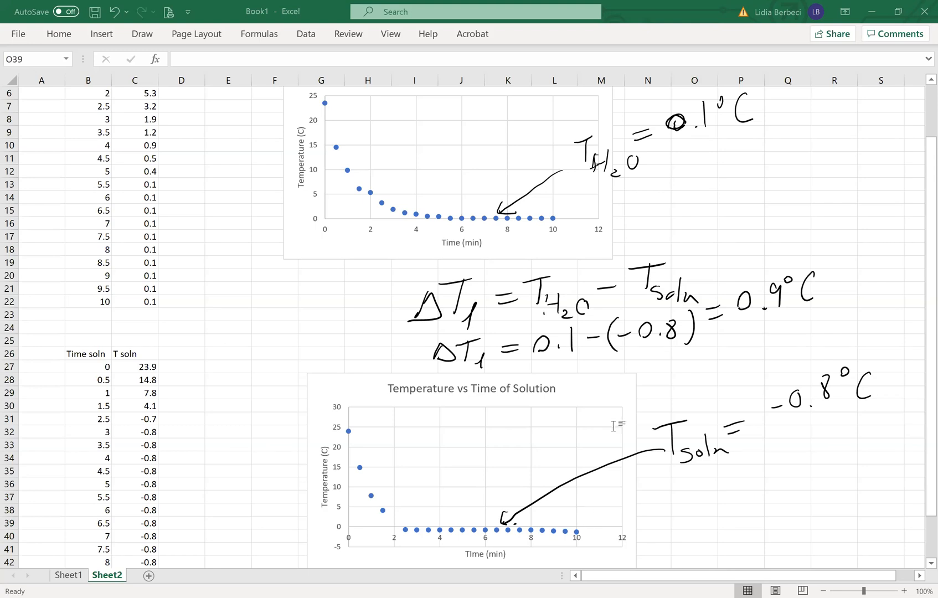
Switch to the Word document, start a new line, enlarge the page to 130% and handwrite "Molar Mass Unk" below the heading.
key("alt+Tab")
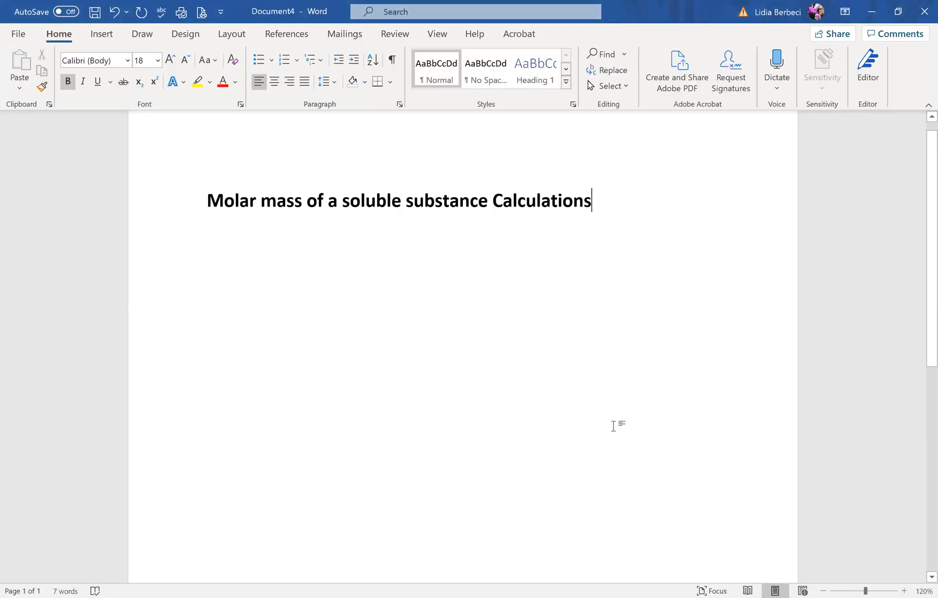
key("Return")
left_click(904, 591)
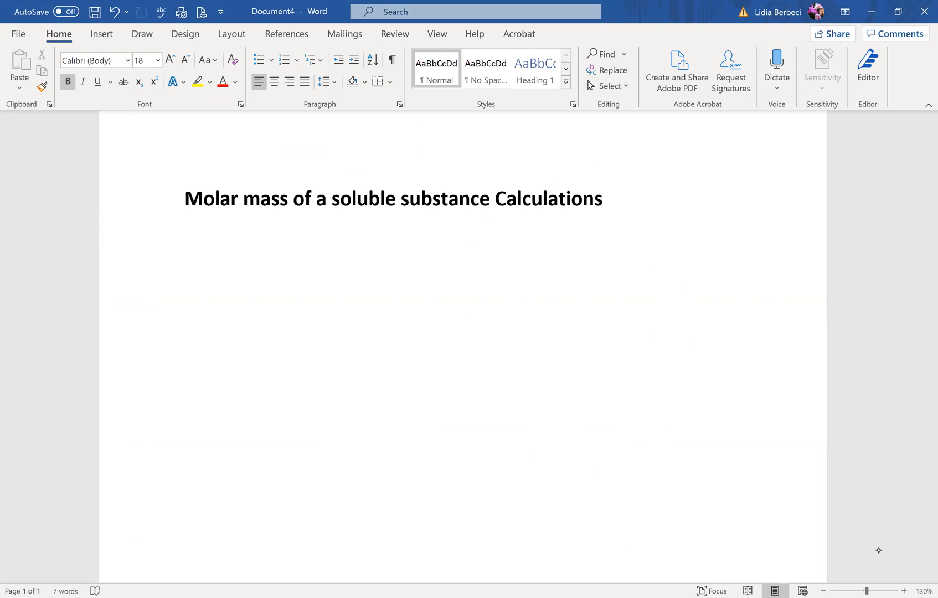
mouse_move(184, 271)
left_mouse_down()
mouse_move(194, 256)
mouse_move(200, 272)
mouse_move(214, 265)
mouse_move(230, 275)
left_mouse_up()
mouse_move(245, 264)
left_mouse_down()
mouse_move(256, 275)
mouse_move(264, 259)
left_mouse_up()
mouse_move(313, 247)
left_mouse_down()
mouse_move(313, 258)
mouse_move(323, 240)
mouse_move(324, 277)
left_mouse_up()
left_click_drag(346, 266, 352, 276)
left_click_drag(381, 254, 376, 275)
mouse_move(424, 239)
left_mouse_down()
mouse_move(438, 263)
mouse_move(446, 238)
left_mouse_up()
mouse_move(446, 238)
left_mouse_down()
mouse_move(447, 265)
mouse_move(481, 267)
left_mouse_up()
mouse_move(495, 251)
left_mouse_down()
mouse_move(481, 260)
mouse_move(498, 268)
left_mouse_up()
Handwrite the formula "ΔTf = i · kf · m" below the "Molar Mass Unk" line.
mouse_move(272, 325)
left_mouse_down()
mouse_move(269, 354)
mouse_move(274, 325)
mouse_move(321, 352)
left_mouse_up()
left_click_drag(302, 327, 336, 316)
left_click_drag(331, 361, 344, 379)
left_click_drag(377, 327, 405, 321)
left_click_drag(380, 339, 452, 331)
mouse_move(500, 292)
left_mouse_down()
mouse_move(497, 330)
mouse_move(527, 328)
mouse_move(529, 353)
left_mouse_up()
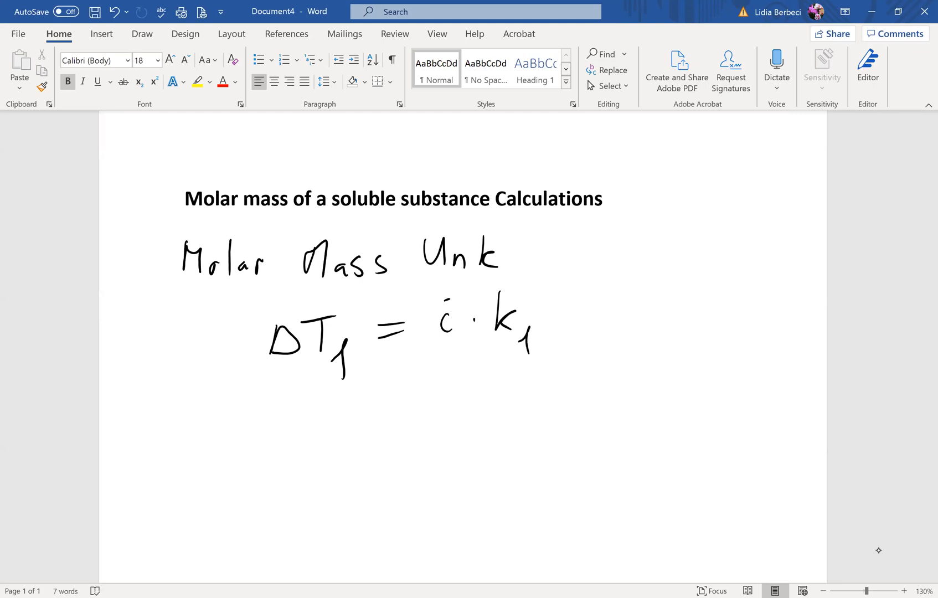
mouse_move(552, 312)
left_mouse_down()
mouse_move(575, 324)
mouse_move(604, 319)
left_mouse_up()
Handwrite "0.9 °C" below ΔTf and draw a frame around the formula.
mouse_move(256, 425)
left_mouse_down()
mouse_move(253, 433)
mouse_move(265, 413)
mouse_move(315, 421)
mouse_move(313, 437)
left_mouse_up()
left_click_drag(335, 401, 366, 434)
mouse_move(238, 315)
left_mouse_down()
mouse_move(237, 368)
mouse_move(349, 381)
mouse_move(662, 335)
mouse_move(481, 275)
left_mouse_up()
left_click_drag(381, 284, 228, 308)
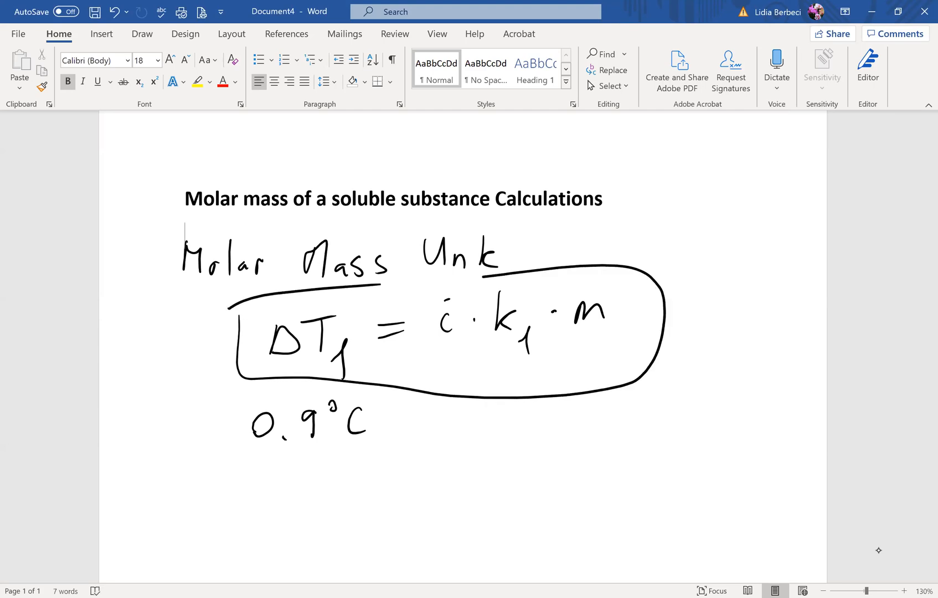
Complete the handwritten equation after 0.9 °C with "= 1 · 1.86 °C/m x molality".
left_click_drag(386, 421, 438, 429)
left_click(469, 419)
mouse_move(497, 401)
left_mouse_down()
mouse_move(494, 430)
mouse_move(526, 409)
mouse_move(545, 426)
mouse_move(569, 402)
mouse_move(590, 426)
mouse_move(584, 446)
mouse_move(628, 441)
left_mouse_up()
left_click(504, 427)
left_click_drag(669, 388, 689, 408)
left_click_drag(687, 386, 668, 409)
mouse_move(721, 388)
left_mouse_down()
mouse_move(741, 401)
mouse_move(753, 392)
left_mouse_up()
left_click_drag(761, 371, 758, 402)
mouse_move(773, 393)
left_mouse_down()
mouse_move(774, 403)
mouse_move(789, 404)
left_mouse_up()
mouse_move(796, 379)
left_mouse_down()
mouse_move(798, 399)
mouse_move(799, 386)
left_mouse_up()
left_click_drag(801, 390, 809, 421)
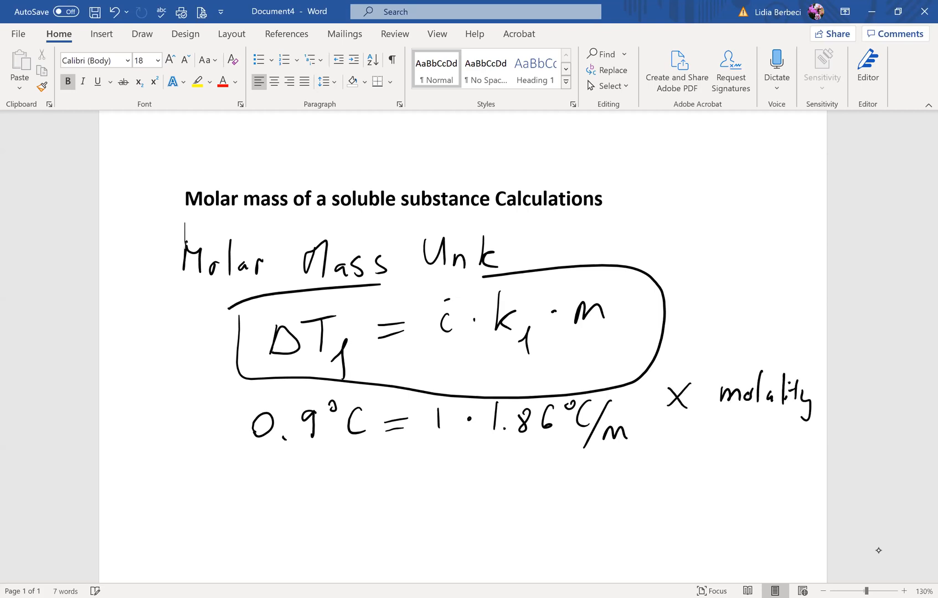
left_click_drag(749, 339, 749, 352)
Handwrite "0.9 °C" above a fraction line on the next row and begin the denominator with "1.".
scroll(878, 550, "down", 2)
left_click_drag(273, 371, 319, 394)
left_click(287, 394)
left_click_drag(339, 359, 382, 391)
left_click_drag(229, 422, 406, 409)
left_click(274, 453)
mouse_move(256, 434)
left_mouse_down()
mouse_move(257, 459)
mouse_move(290, 457)
left_mouse_up()
left_click_drag(306, 434, 315, 449)
left_click_drag(349, 428, 347, 454)
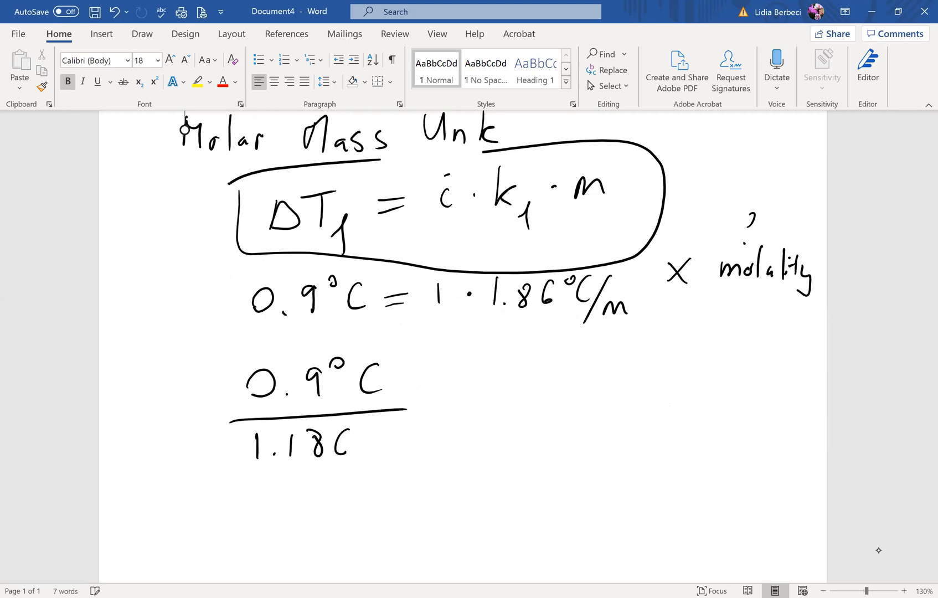
key("ctrl+z")
key("ctrl+z")
key("ctrl+z")
Complete the handwritten denominator as "1.86 °C/m" and write "= m" beside the fraction.
mouse_move(303, 434)
left_mouse_down()
mouse_move(295, 447)
mouse_move(299, 437)
mouse_move(322, 446)
mouse_move(348, 427)
mouse_move(369, 447)
left_mouse_up()
mouse_move(390, 436)
left_mouse_down()
mouse_move(360, 473)
mouse_move(399, 447)
mouse_move(414, 454)
left_mouse_up()
left_click_drag(433, 401, 453, 399)
left_click_drag(434, 411, 518, 407)
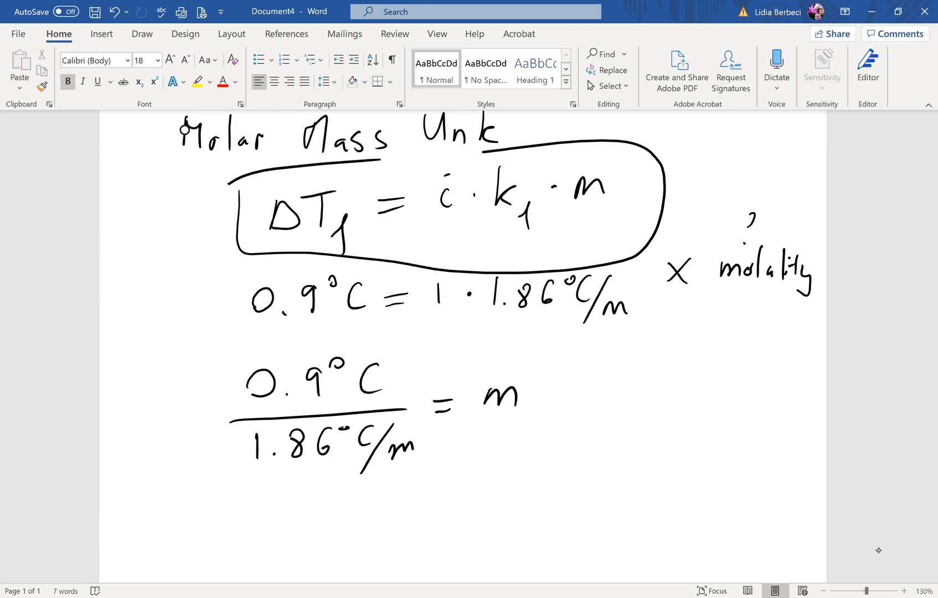
Handwrite the molality result "m = 0.484 mol/kg H2O" below the fraction equation.
scroll(878, 550, "down", 5)
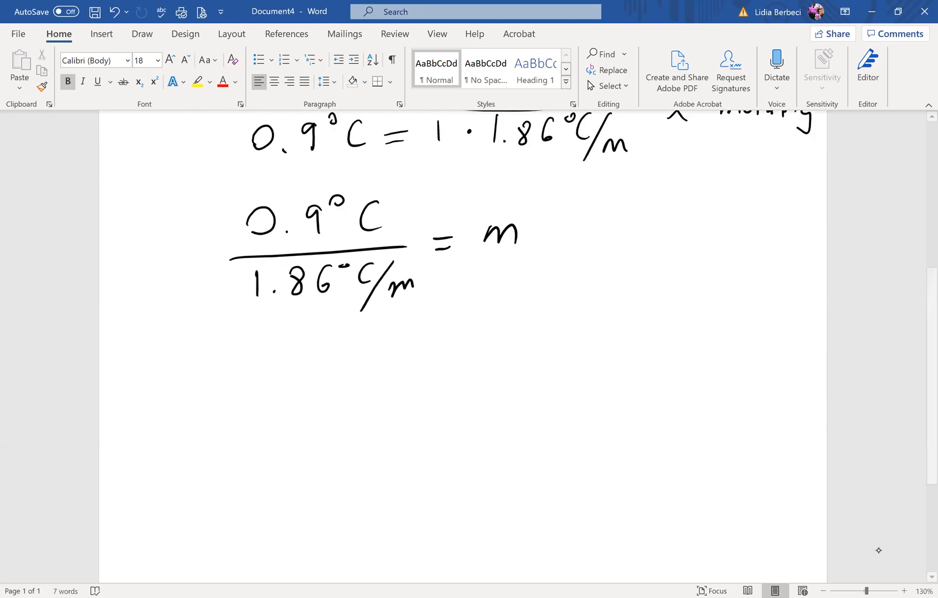
mouse_move(483, 318)
left_mouse_down()
mouse_move(500, 302)
mouse_move(516, 317)
mouse_move(566, 296)
mouse_move(564, 309)
left_mouse_up()
left_click_drag(617, 276, 664, 290)
left_click(635, 303)
left_click_drag(668, 281, 668, 306)
mouse_move(705, 275)
left_mouse_down()
mouse_move(694, 283)
mouse_move(727, 293)
mouse_move(730, 306)
mouse_move(772, 281)
mouse_move(781, 289)
left_mouse_up()
mouse_move(797, 279)
left_mouse_down()
mouse_move(812, 273)
mouse_move(810, 291)
left_mouse_up()
mouse_move(745, 304)
left_mouse_down()
mouse_move(820, 300)
mouse_move(758, 330)
mouse_move(778, 333)
mouse_move(781, 350)
left_mouse_up()
mouse_move(795, 313)
left_mouse_down()
mouse_move(796, 332)
mouse_move(805, 320)
left_mouse_up()
mouse_move(805, 316)
left_mouse_down()
mouse_move(813, 343)
mouse_move(814, 321)
left_mouse_up()
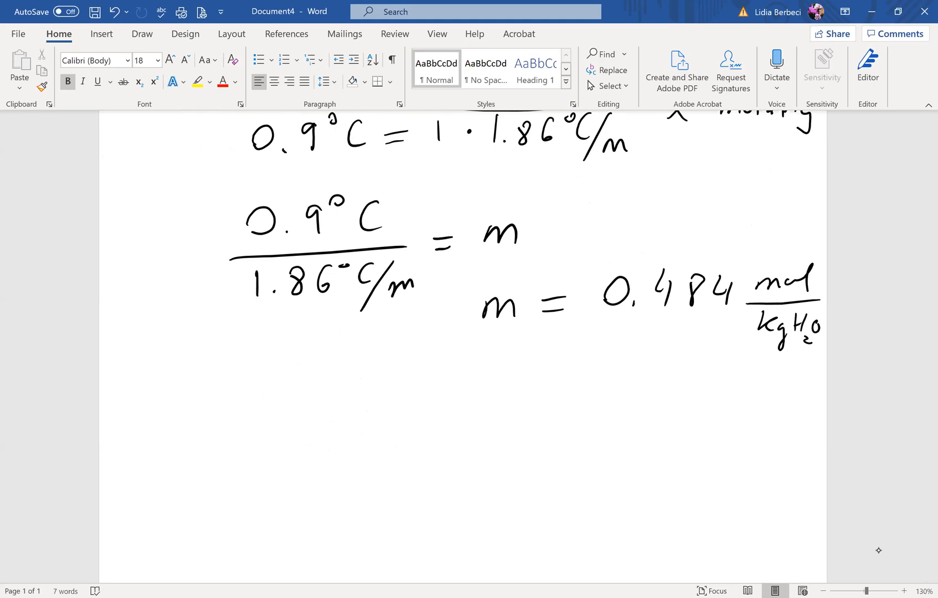
Handwrite the equation "m · kg H2O = mol solute" below the molality result.
mouse_move(164, 409)
left_mouse_down()
mouse_move(156, 427)
mouse_move(188, 427)
left_mouse_up()
left_click_drag(253, 391, 246, 428)
mouse_move(269, 410)
left_mouse_down()
mouse_move(250, 419)
mouse_move(267, 447)
left_mouse_up()
mouse_move(298, 401)
left_mouse_down()
mouse_move(295, 428)
mouse_move(307, 411)
left_mouse_up()
mouse_move(311, 397)
left_mouse_down()
mouse_move(306, 428)
mouse_move(320, 438)
left_mouse_up()
left_click_drag(341, 398, 342, 401)
left_click_drag(374, 403, 396, 400)
mouse_move(371, 416)
left_mouse_down()
mouse_move(463, 408)
mouse_move(503, 382)
mouse_move(491, 406)
left_mouse_up()
mouse_move(520, 407)
left_mouse_down()
mouse_move(512, 419)
mouse_move(563, 422)
left_mouse_up()
left_click_drag(580, 378, 577, 417)
left_click_drag(562, 397, 597, 408)
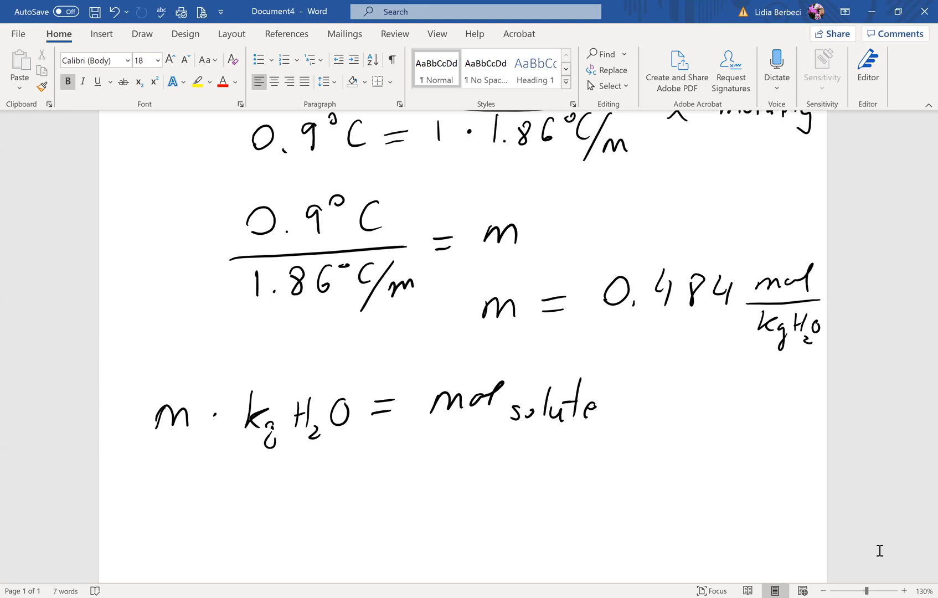
Handwrite the water mass "16.018 g H2O" below the end of the mol solute equation.
scroll(879, 550, "down", 1)
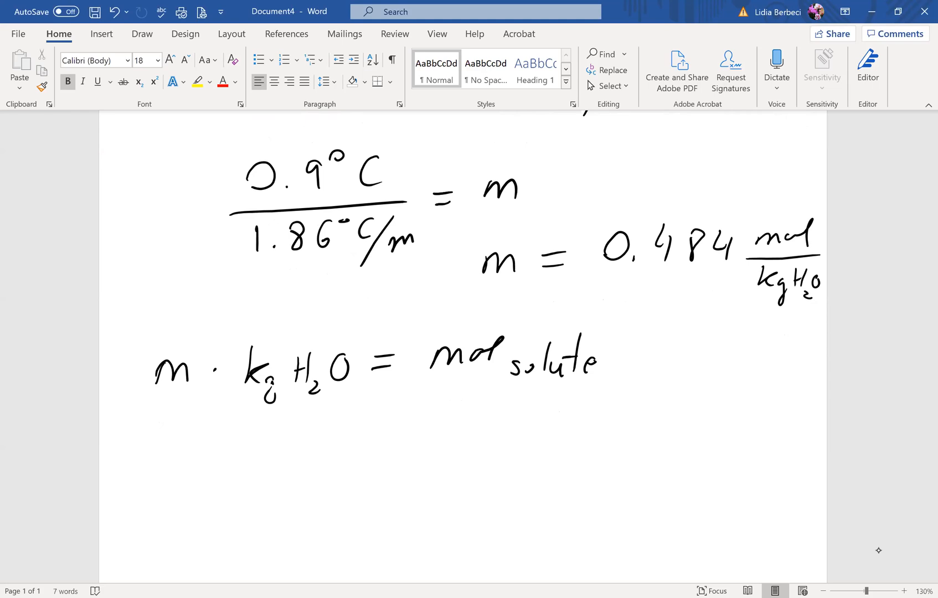
mouse_move(541, 432)
left_mouse_down()
mouse_move(534, 458)
mouse_move(561, 453)
mouse_move(551, 453)
left_mouse_up()
left_click(576, 454)
mouse_move(615, 424)
left_mouse_down()
mouse_move(605, 443)
mouse_move(645, 445)
mouse_move(675, 466)
left_mouse_up()
mouse_move(719, 398)
left_mouse_down()
mouse_move(712, 428)
mouse_move(724, 419)
left_mouse_up()
mouse_move(723, 396)
left_mouse_down()
mouse_move(720, 437)
mouse_move(744, 445)
left_mouse_up()
mouse_move(764, 400)
left_mouse_down()
mouse_move(753, 424)
mouse_move(765, 400)
left_mouse_up()
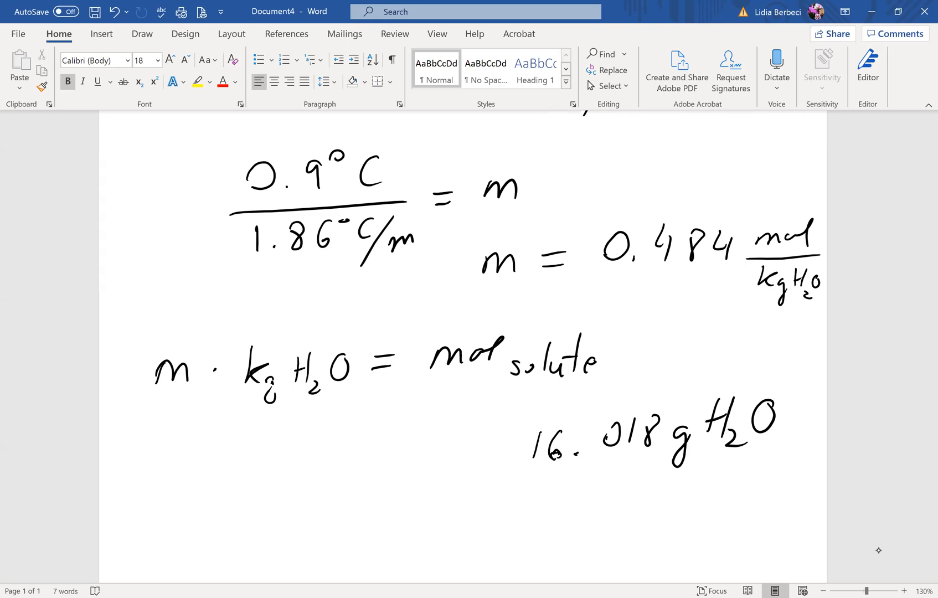
Handwrite "0.484 mol/kg x 0.00" on the row below the mol solute equation.
left_click_drag(153, 489, 155, 474)
left_click(184, 485)
mouse_move(205, 456)
left_mouse_down()
mouse_move(198, 478)
mouse_move(214, 493)
left_mouse_up()
mouse_move(228, 471)
left_mouse_down()
mouse_move(220, 495)
mouse_move(220, 483)
left_mouse_up()
mouse_move(244, 467)
left_mouse_down()
mouse_move(250, 498)
mouse_move(270, 472)
mouse_move(295, 481)
mouse_move(308, 454)
mouse_move(305, 484)
mouse_move(328, 488)
left_mouse_up()
mouse_move(272, 500)
left_mouse_down()
mouse_move(273, 519)
mouse_move(289, 519)
left_mouse_up()
mouse_move(294, 515)
left_mouse_down()
mouse_move(298, 533)
mouse_move(286, 536)
left_mouse_up()
left_click_drag(339, 475, 353, 495)
mouse_move(351, 474)
left_mouse_down()
mouse_move(340, 495)
mouse_move(375, 488)
mouse_move(381, 470)
mouse_move(400, 489)
mouse_move(408, 474)
mouse_move(437, 475)
left_mouse_up()
left_click(393, 492)
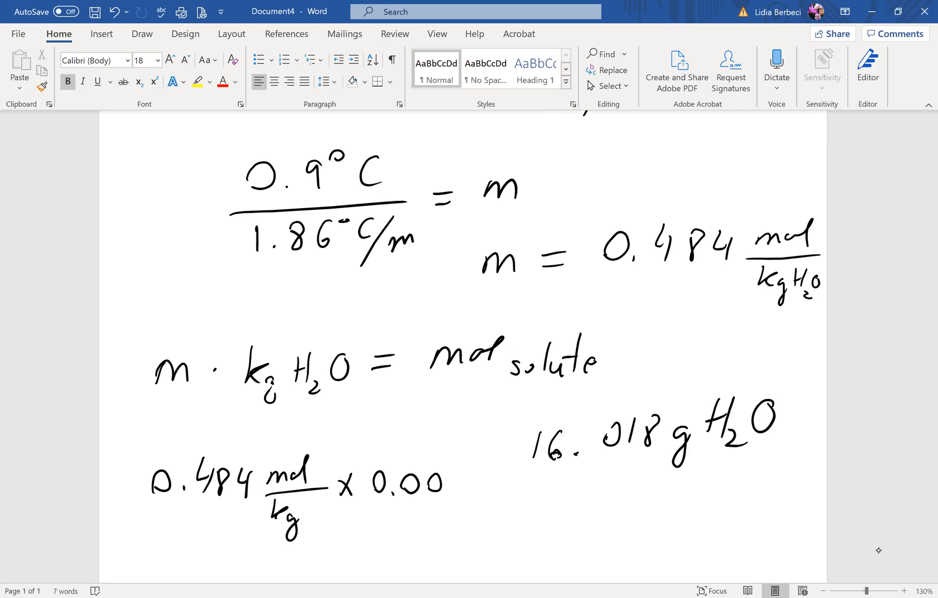
Mark the decimal shift under 16.018, remove the extra zero, and complete the second factor as "0.016018 kg".
mouse_move(577, 453)
left_mouse_down()
mouse_move(548, 469)
mouse_move(510, 453)
left_mouse_up()
left_click(435, 482)
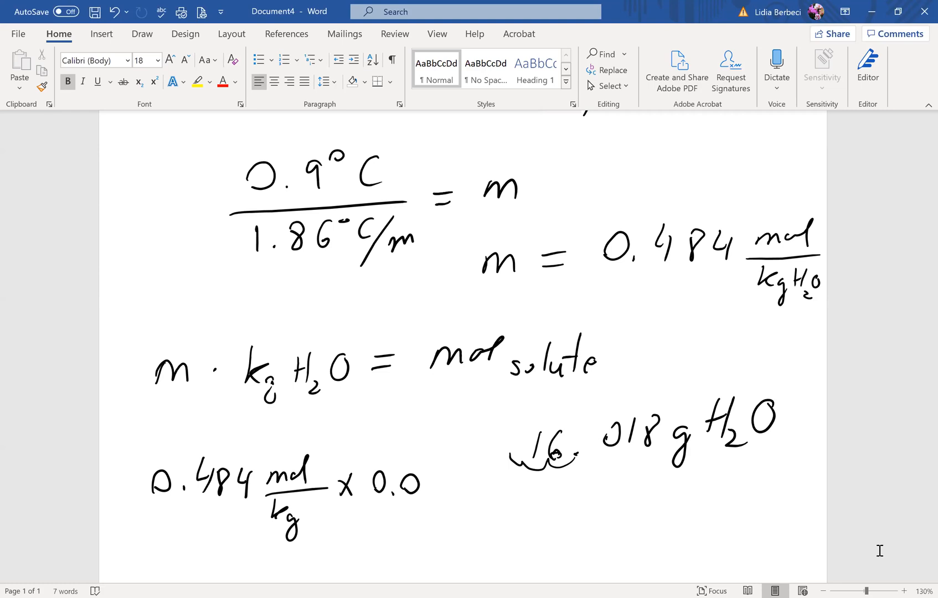
mouse_move(431, 470)
left_mouse_down()
mouse_move(430, 497)
mouse_move(468, 492)
mouse_move(475, 480)
left_mouse_up()
mouse_move(487, 476)
left_mouse_down()
mouse_move(486, 493)
mouse_move(502, 500)
left_mouse_up()
scroll(878, 550, "down", 5)
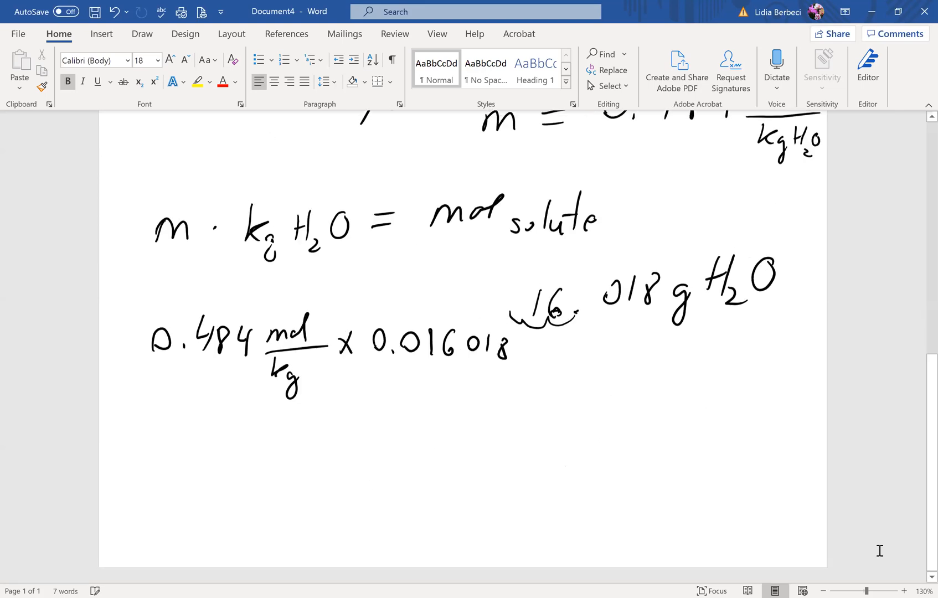
mouse_move(459, 370)
left_mouse_down()
mouse_move(458, 394)
mouse_move(472, 395)
left_mouse_up()
left_click_drag(485, 386, 478, 416)
Handwrite "mol solute =" on a new row below the multiplication.
mouse_move(199, 485)
left_mouse_down()
mouse_move(217, 464)
mouse_move(242, 475)
left_mouse_up()
mouse_move(260, 465)
left_mouse_down()
mouse_move(252, 477)
mouse_move(264, 488)
mouse_move(285, 497)
mouse_move(297, 489)
left_mouse_up()
left_click_drag(325, 451, 319, 494)
left_click_drag(331, 479, 348, 493)
left_click_drag(364, 443, 358, 493)
left_click_drag(347, 462, 369, 453)
mouse_move(387, 475)
left_mouse_down()
mouse_move(377, 482)
mouse_move(386, 492)
mouse_move(391, 470)
left_mouse_up()
left_click_drag(427, 464, 449, 458)
left_click_drag(424, 481, 457, 472)
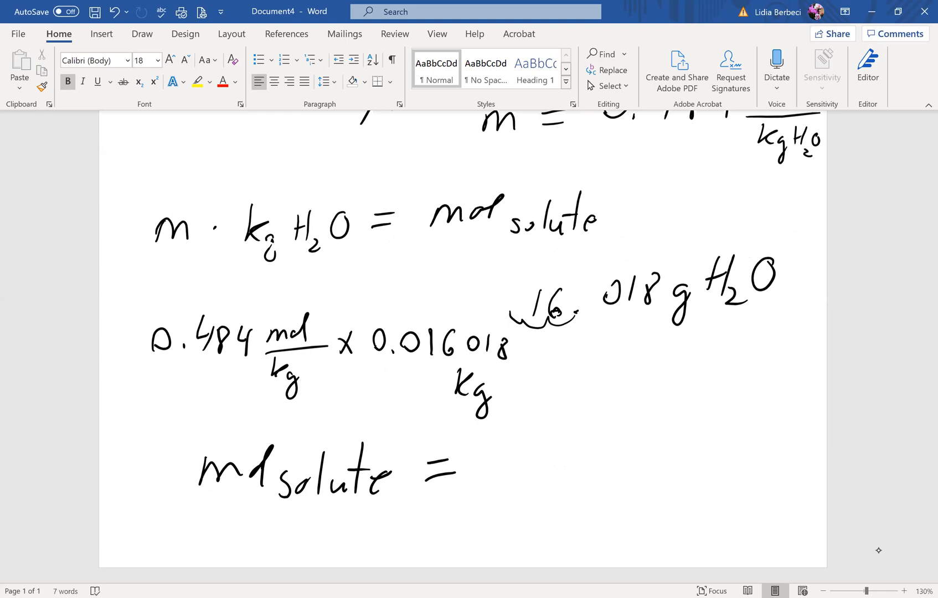
Handwrite the result "7.753 x 10^-3 mol" after "mol solute =".
left_click_drag(472, 445, 482, 471)
left_click(512, 469)
mouse_move(529, 443)
left_mouse_down()
mouse_move(536, 471)
mouse_move(566, 460)
left_mouse_up()
mouse_move(569, 440)
left_mouse_down()
mouse_move(578, 439)
mouse_move(586, 461)
left_mouse_up()
left_click_drag(628, 434, 646, 455)
mouse_move(644, 434)
left_mouse_down()
mouse_move(629, 456)
mouse_move(663, 455)
left_mouse_up()
left_click_drag(679, 439, 704, 419)
mouse_move(720, 406)
left_mouse_down()
mouse_move(727, 413)
mouse_move(714, 425)
mouse_move(788, 442)
left_mouse_up()
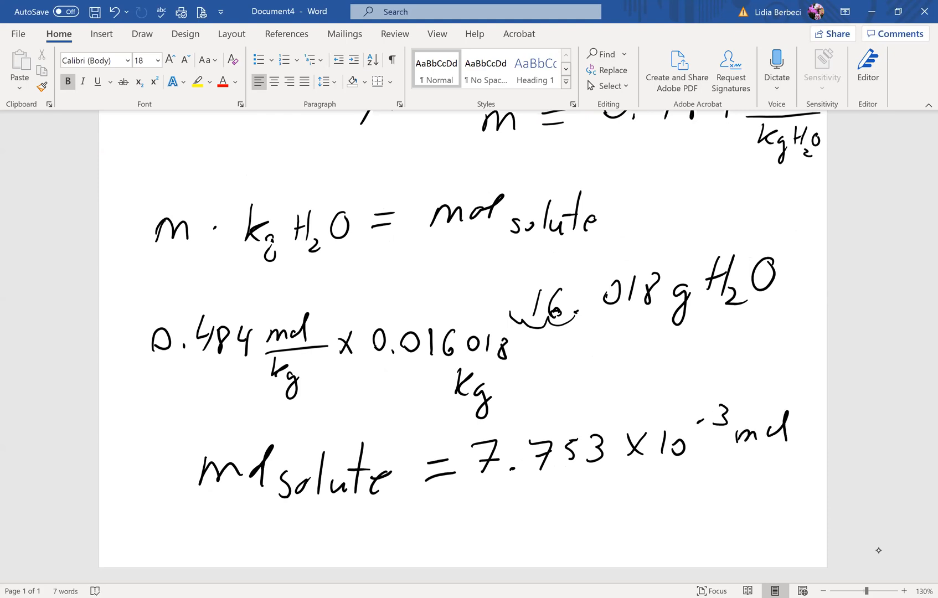
Handwrite the molar mass formula "MM unk = g/mol" below the moles of solute result, with g over mol as a fraction.
mouse_move(414, 541)
left_mouse_down()
mouse_move(419, 516)
mouse_move(436, 541)
mouse_move(432, 506)
mouse_move(451, 510)
mouse_move(464, 535)
left_mouse_up()
left_click_drag(472, 530, 505, 541)
mouse_move(520, 531)
left_mouse_down()
mouse_move(521, 543)
mouse_move(569, 517)
left_mouse_up()
left_click_drag(550, 534, 568, 528)
left_click_drag(618, 501, 613, 522)
left_click_drag(622, 522, 632, 505)
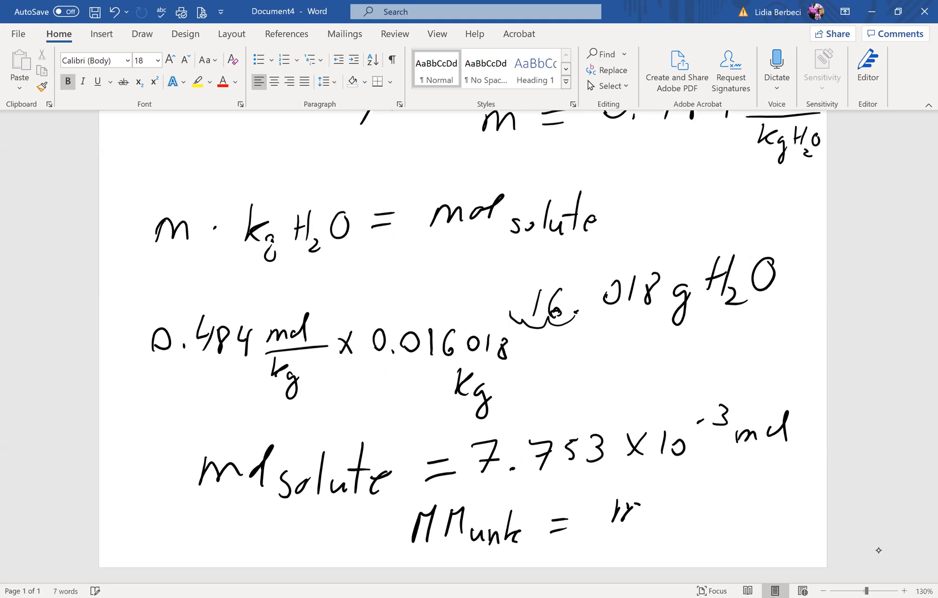
mouse_move(614, 514)
left_mouse_down()
mouse_move(627, 515)
mouse_move(625, 529)
mouse_move(647, 501)
mouse_move(677, 518)
left_mouse_up()
mouse_move(615, 541)
left_mouse_down()
mouse_move(632, 554)
mouse_move(670, 530)
mouse_move(671, 555)
left_mouse_up()
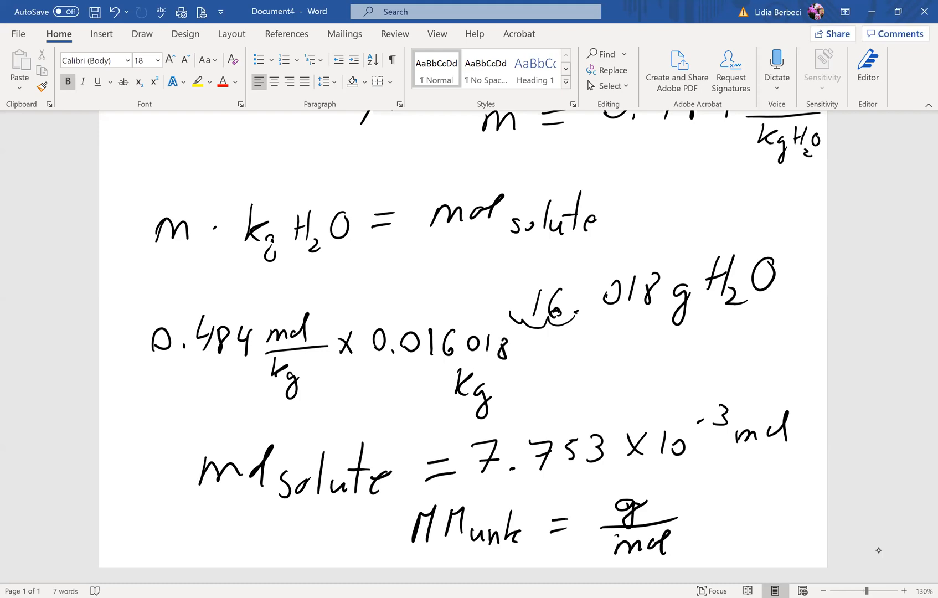
scroll(878, 550, "up", 5)
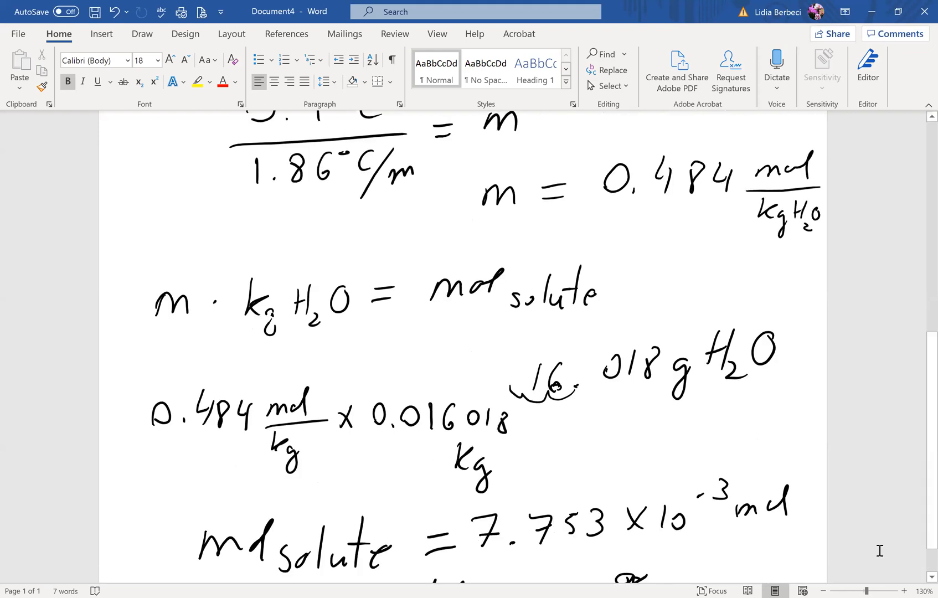
scroll(879, 550, "up", 3)
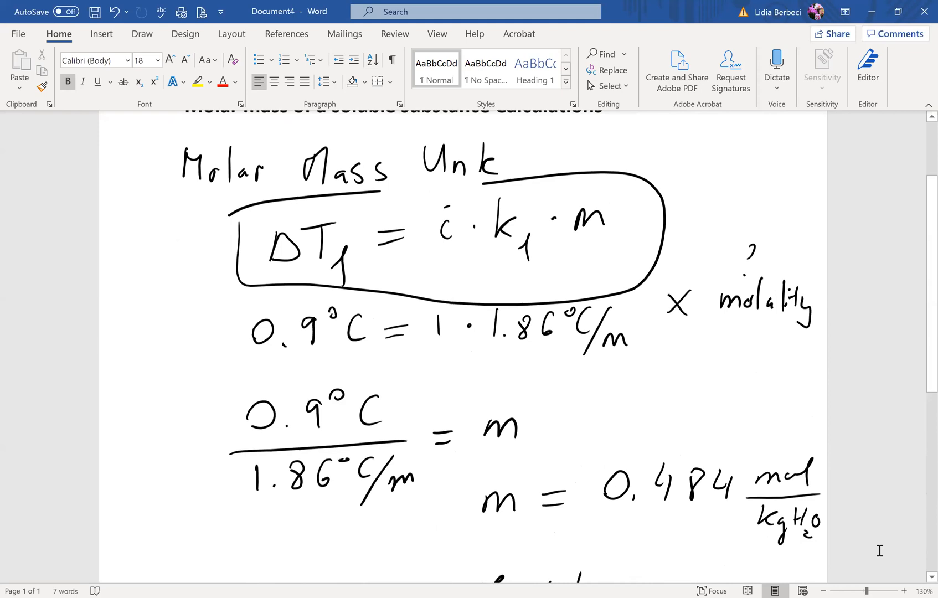
scroll(879, 550, "down", 7)
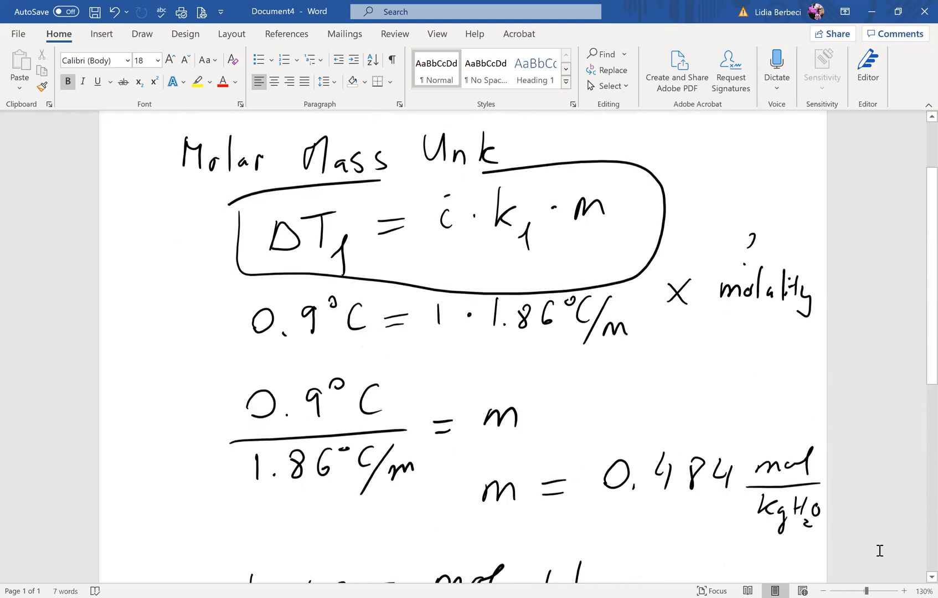
scroll(880, 550, "down", 2)
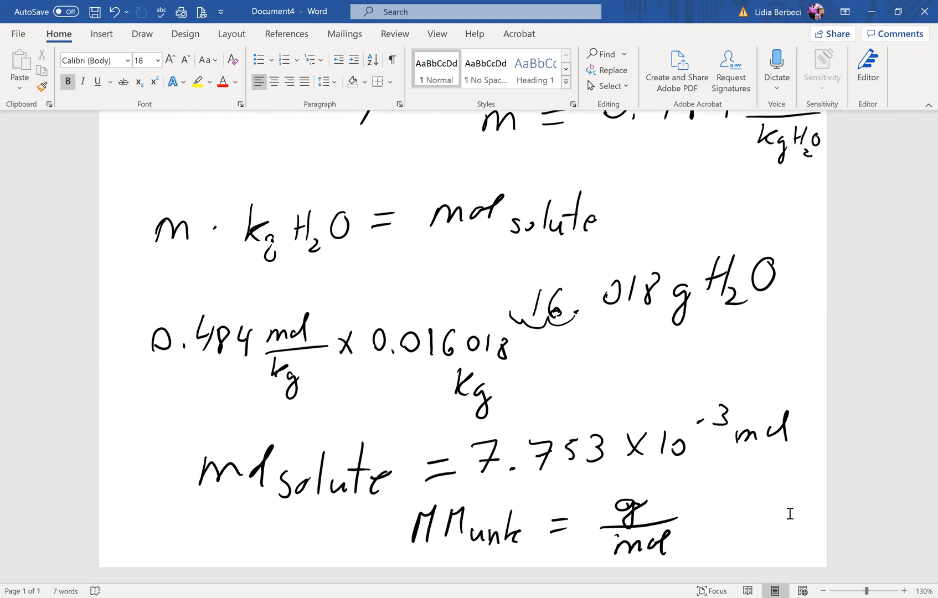
scroll(791, 513, "up", 3)
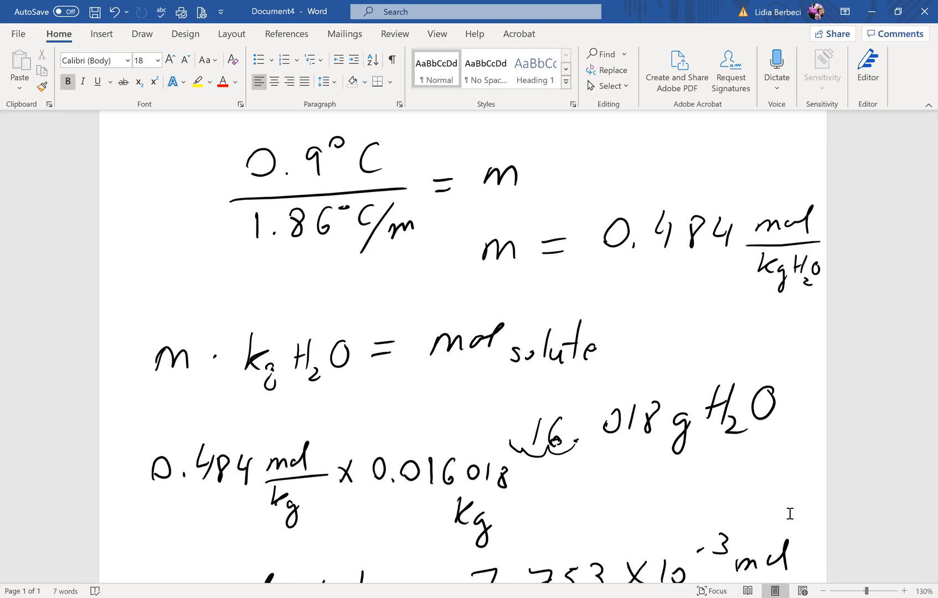
scroll(790, 513, "down", 3)
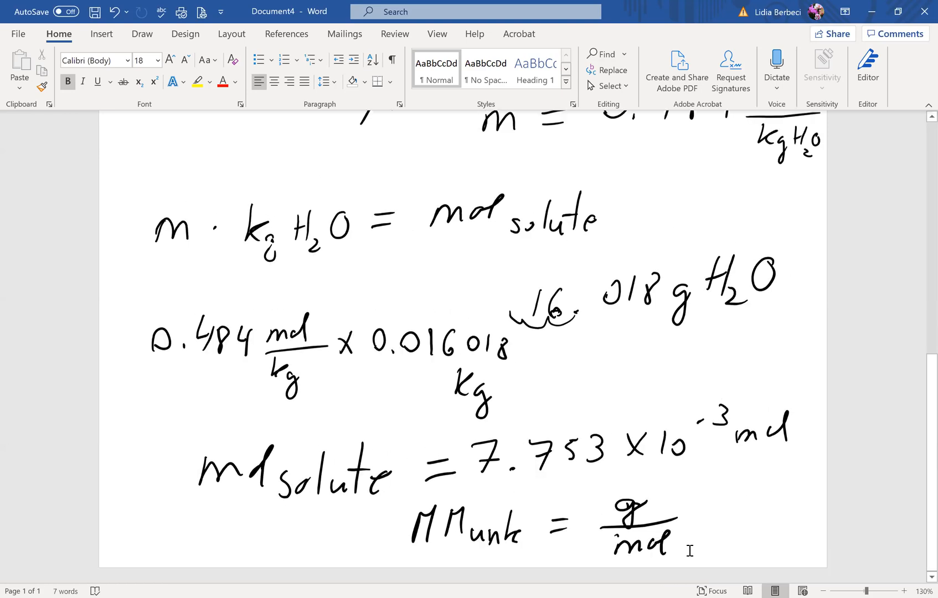